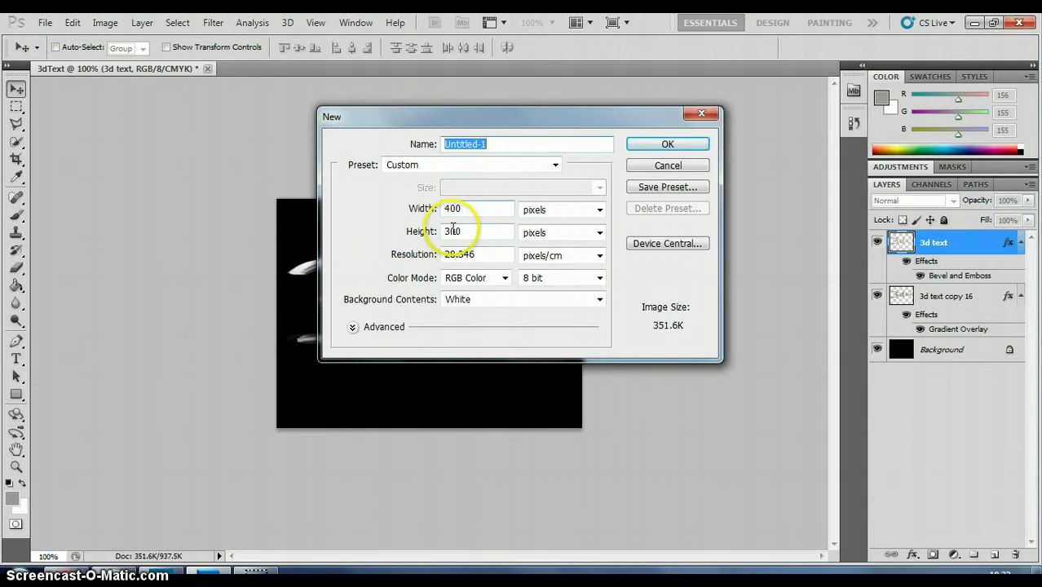
Create a 400 by 300 pixel RGB document with a white background and set the foreground colour to near-black 030303
click(658, 144)
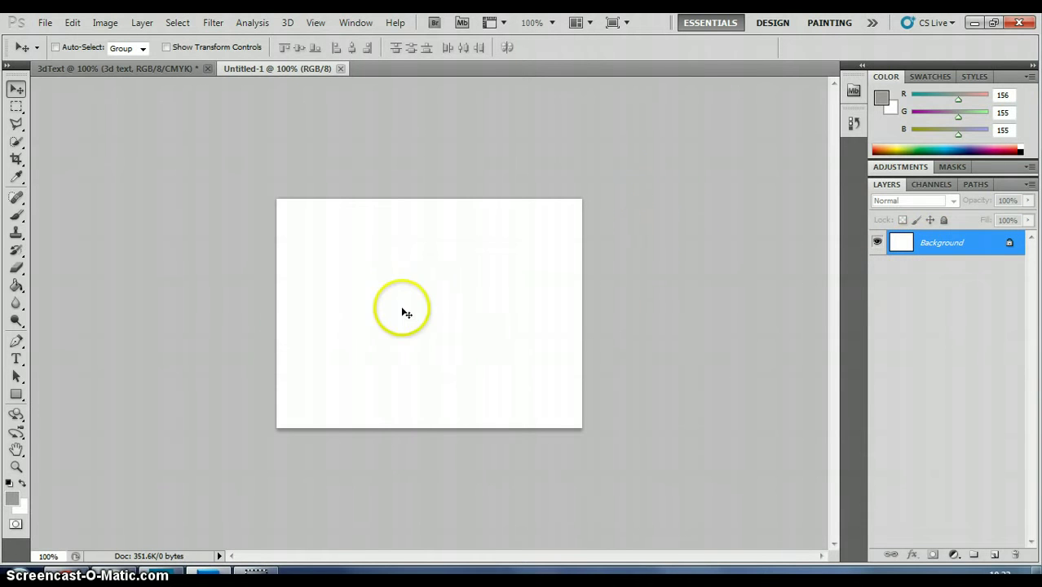
click(15, 505)
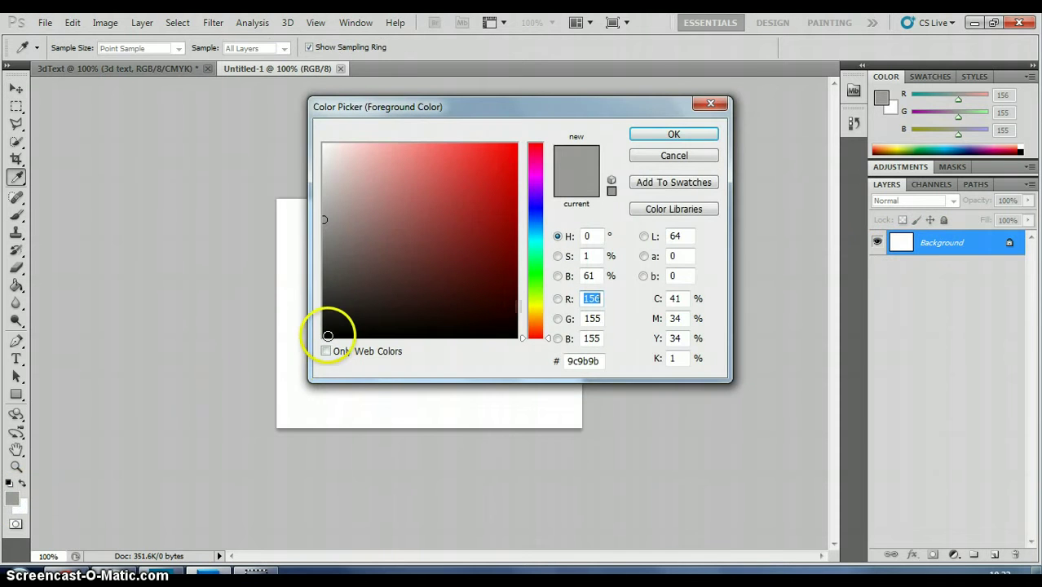
click(325, 335)
click(659, 134)
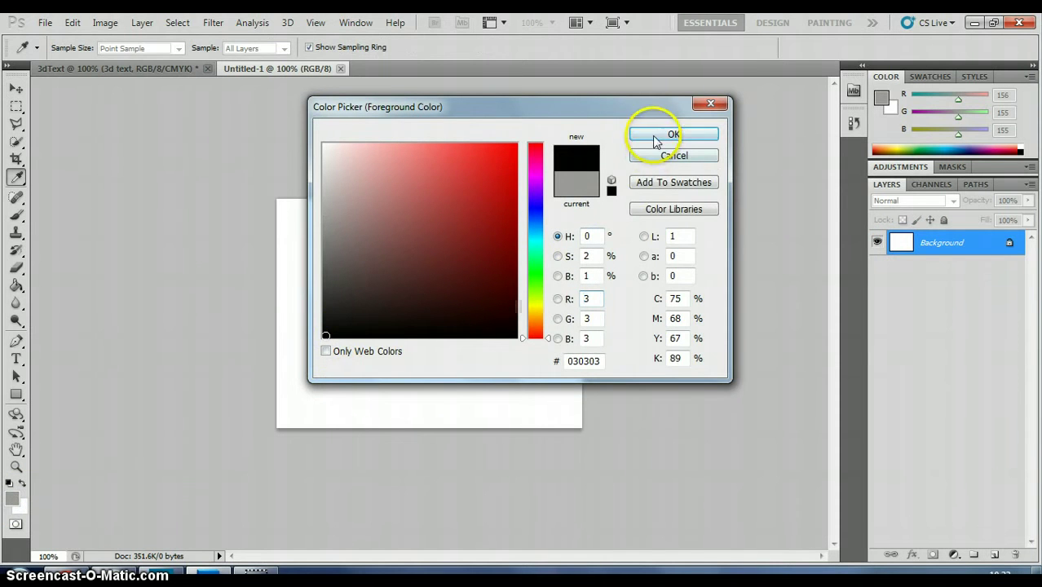
Fill the whole Background layer with the near-black foreground colour using the Paint Bucket Tool
click(19, 288)
drag(24, 293, 81, 289)
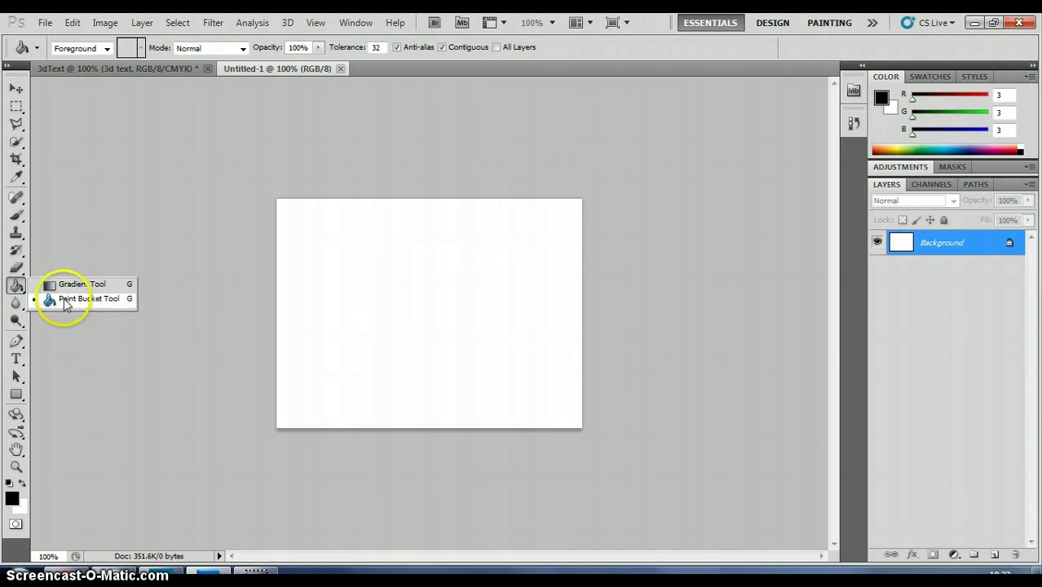
click(57, 300)
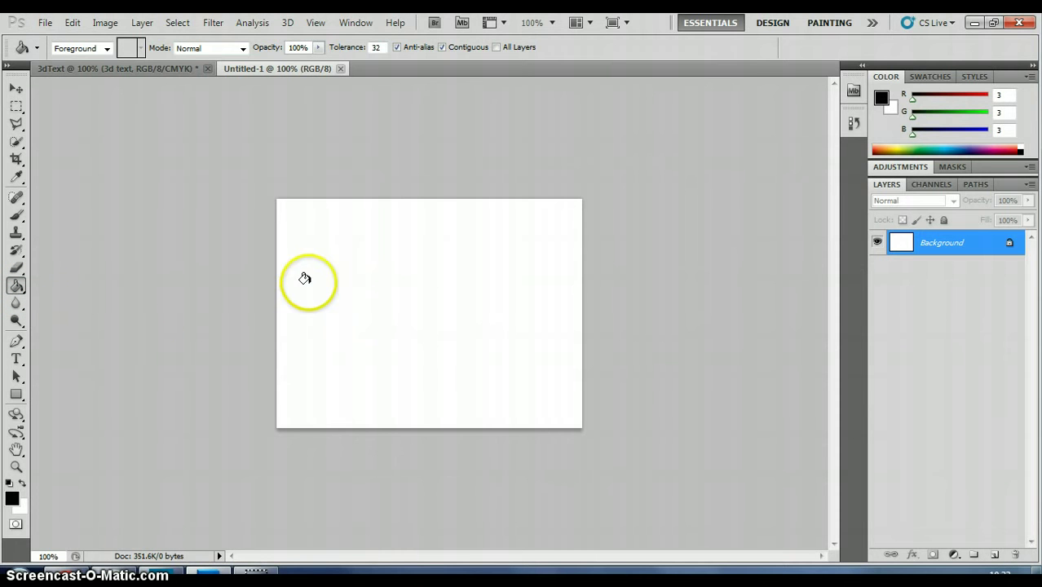
click(382, 255)
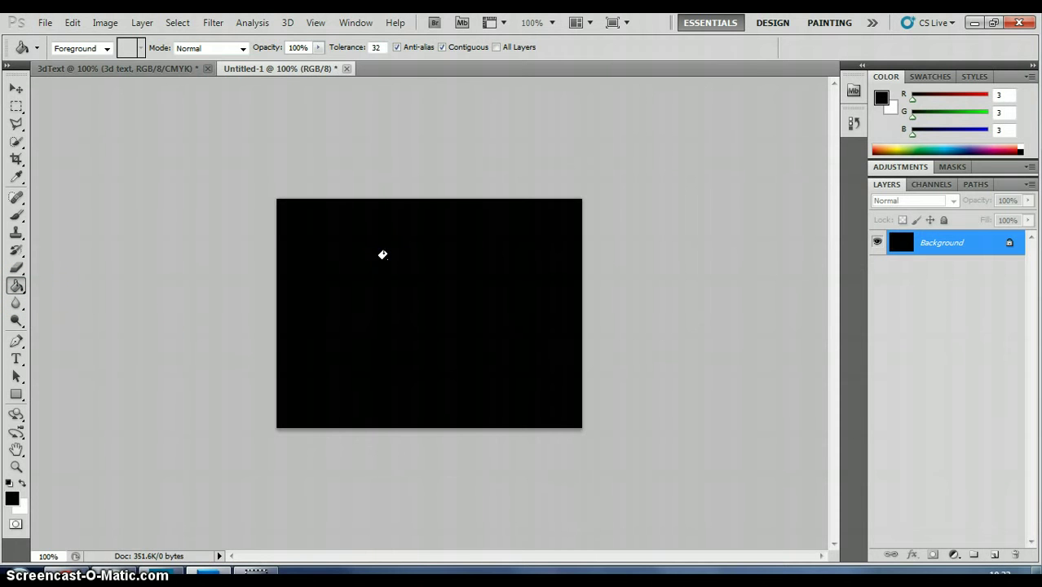
click(444, 224)
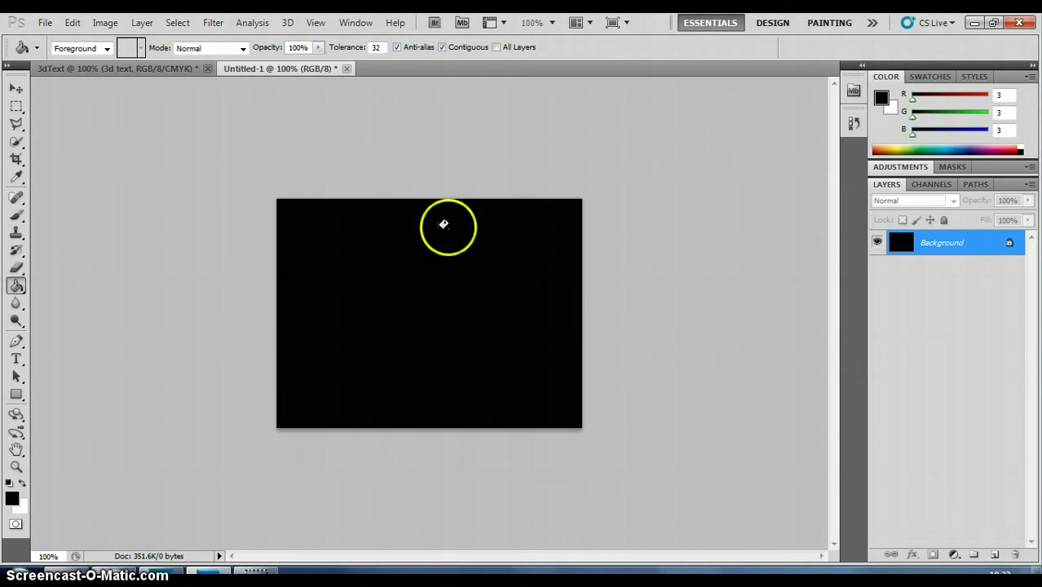
Set up the Type tool with Times New Roman Regular at 130 pt and Strong anti-aliasing
click(18, 358)
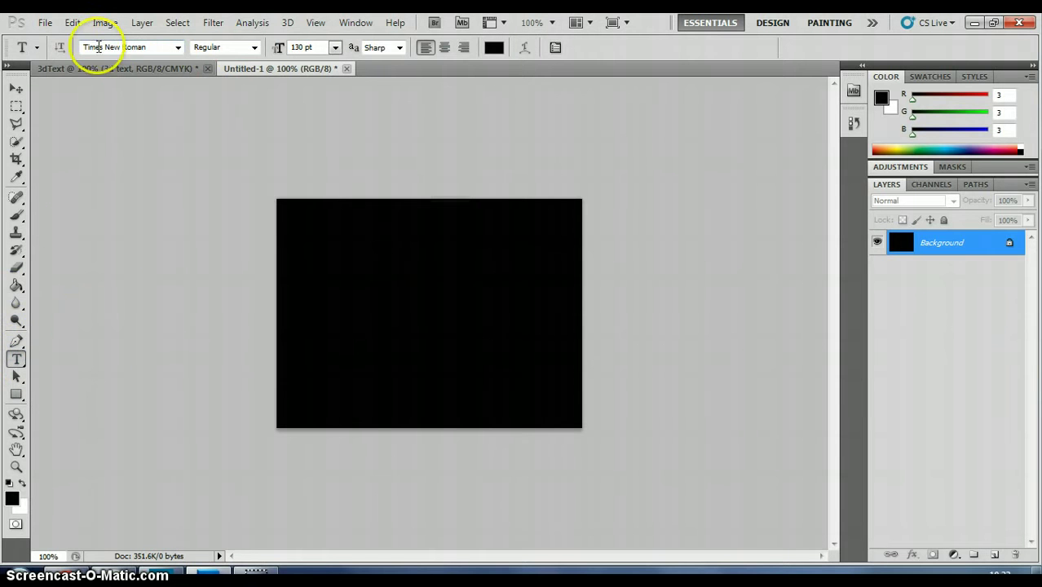
click(178, 47)
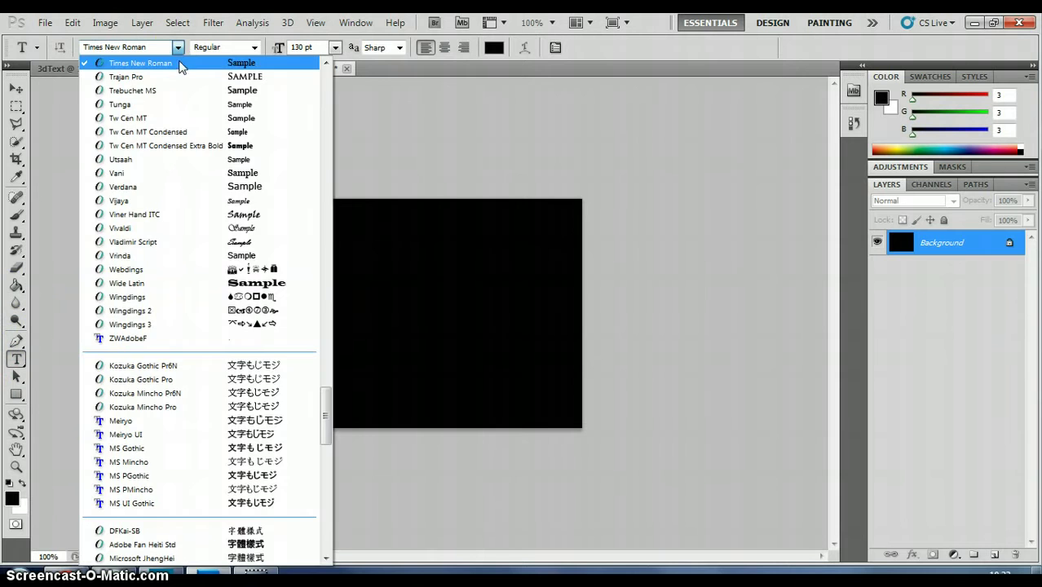
click(180, 65)
click(254, 47)
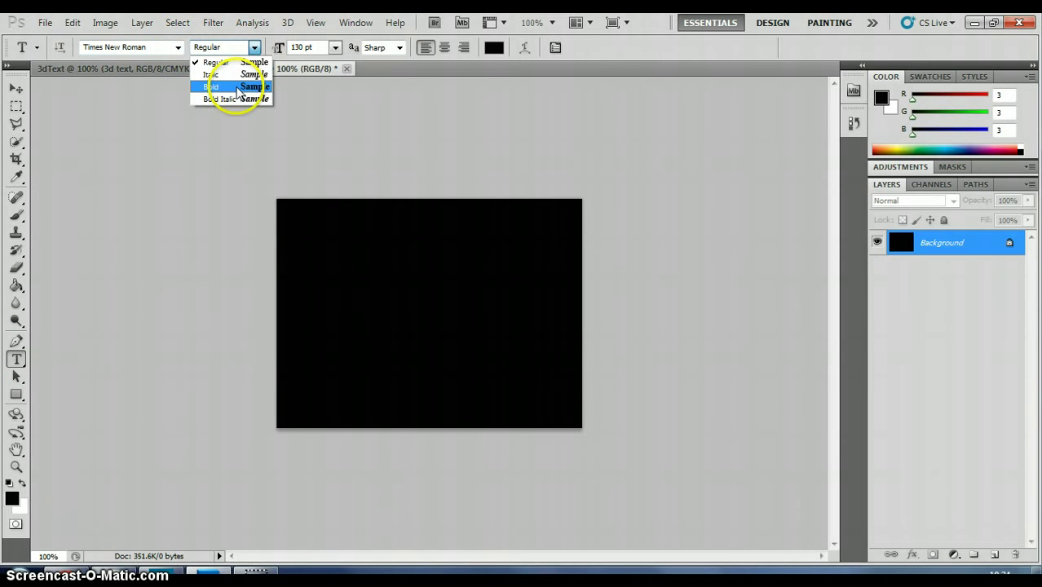
click(236, 62)
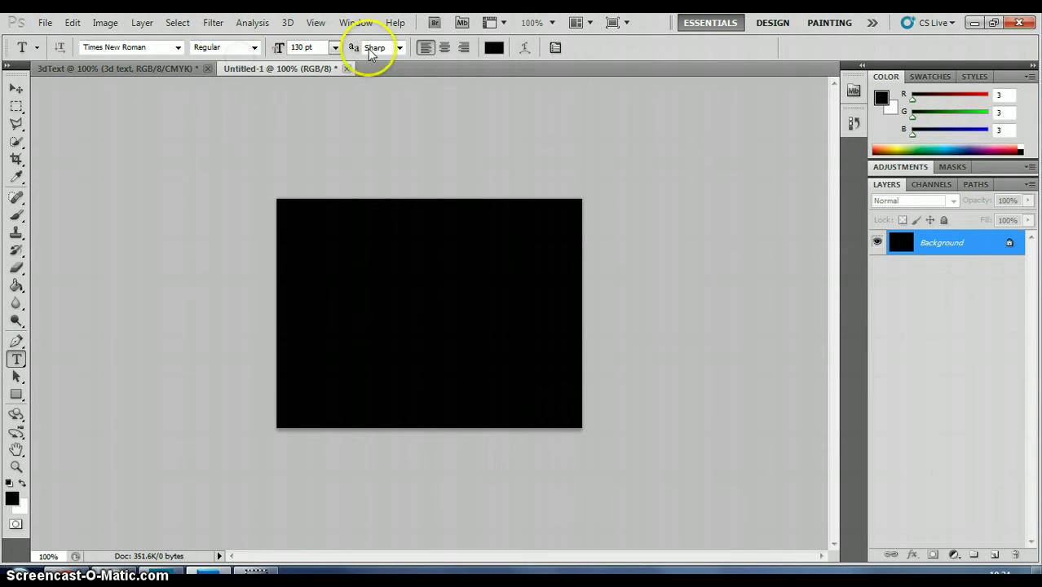
click(398, 47)
click(380, 97)
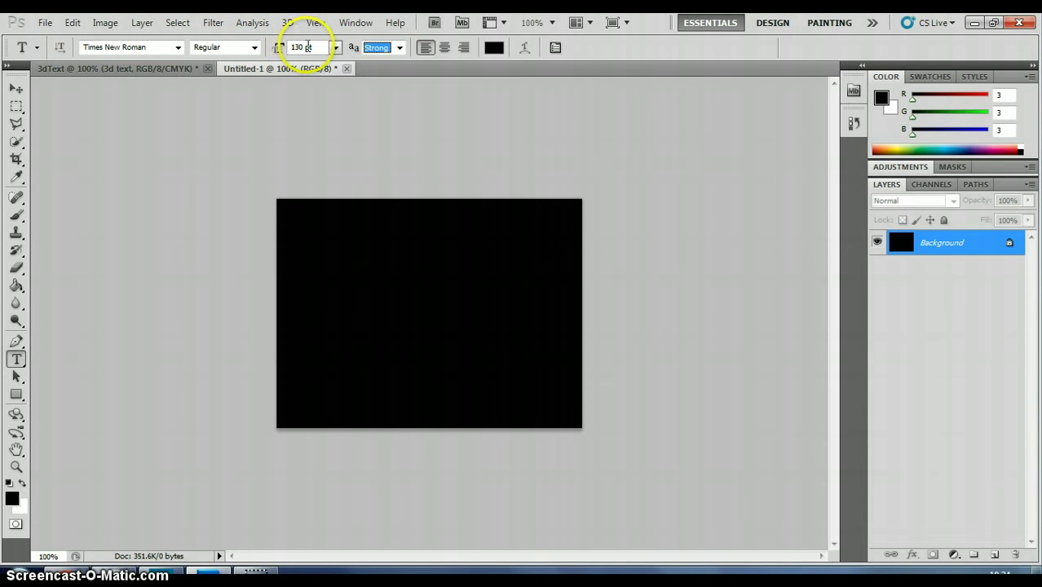
click(334, 48)
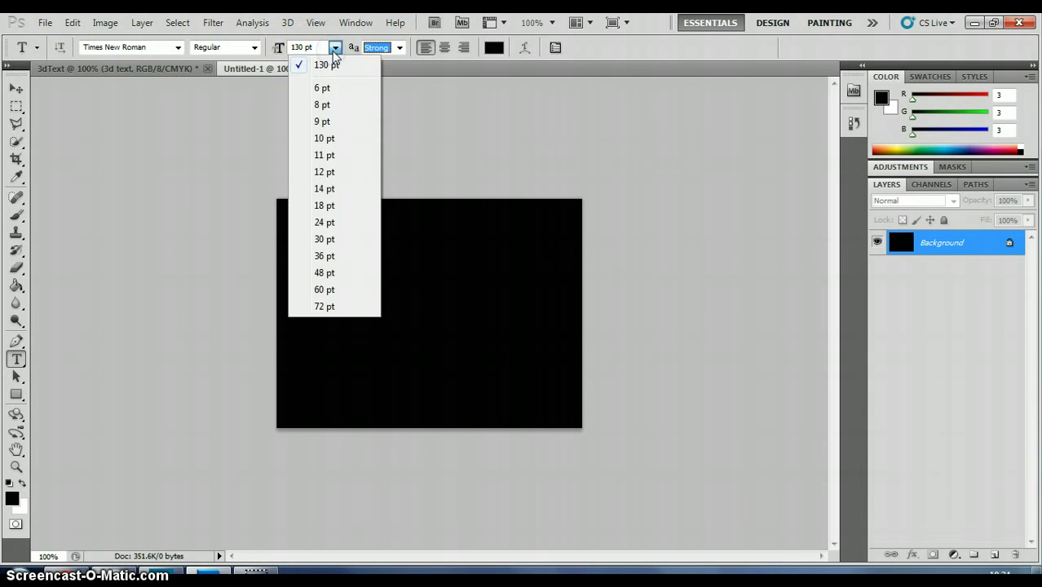
click(334, 48)
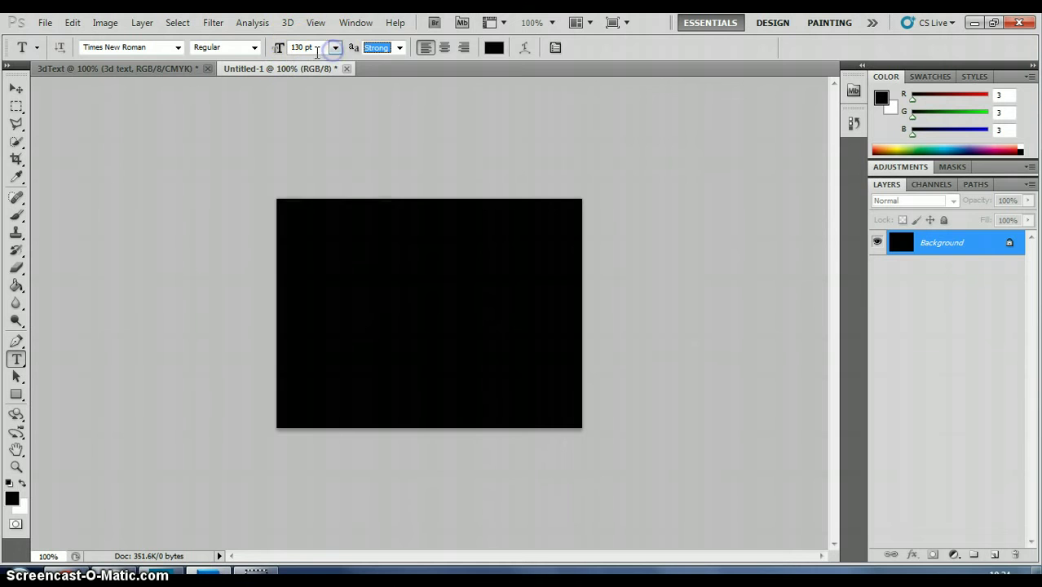
Start a new text layer above the canvas and set the text colour to a light grey, about c5c3c3
click(236, 150)
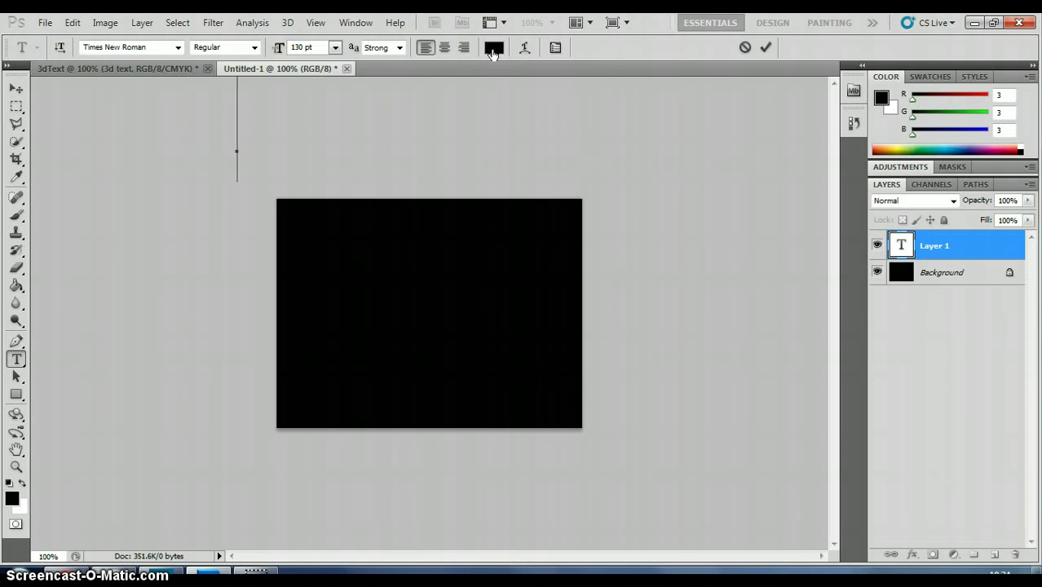
click(493, 49)
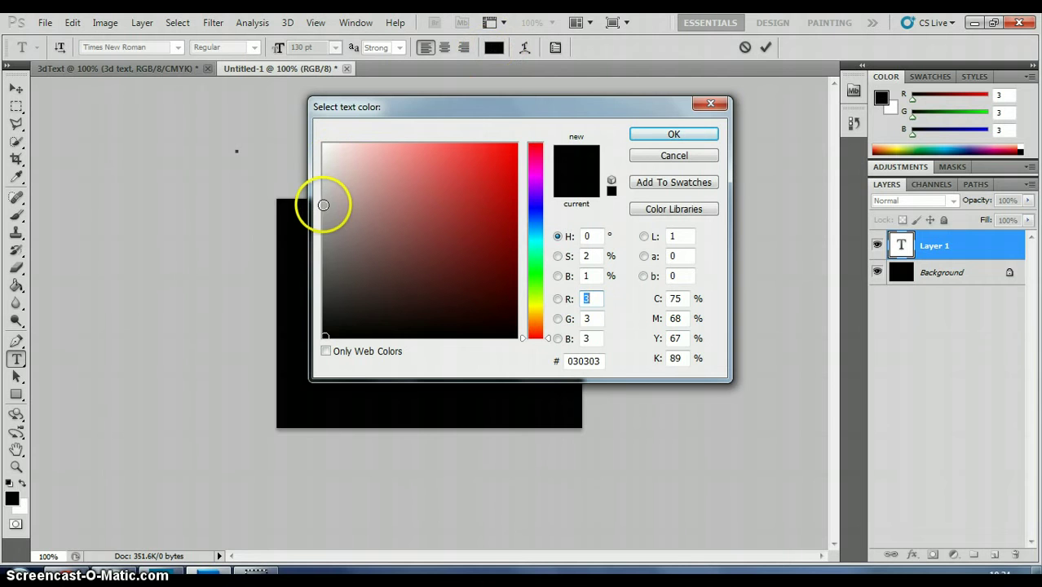
click(324, 205)
click(325, 183)
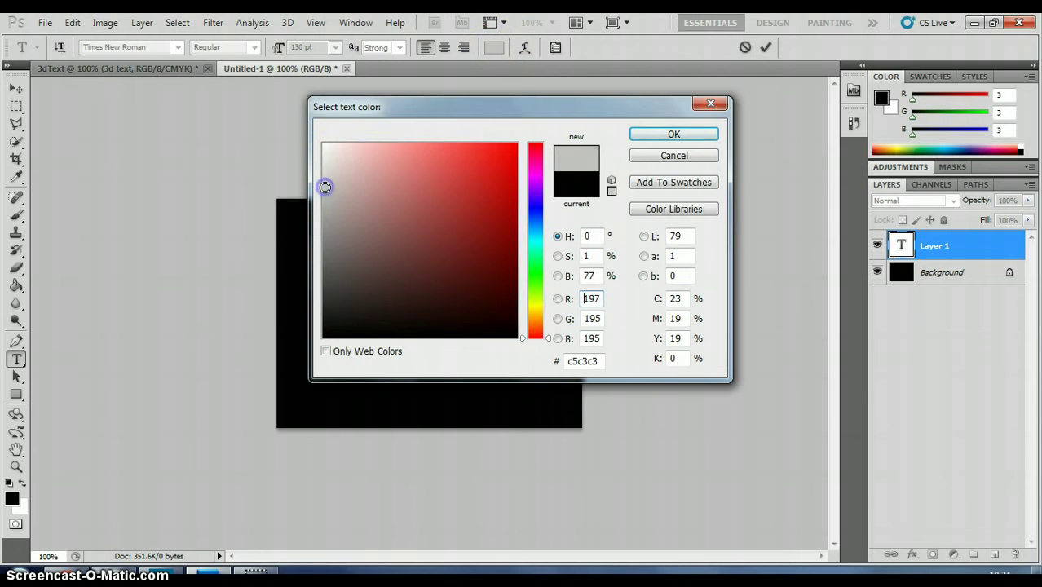
click(640, 135)
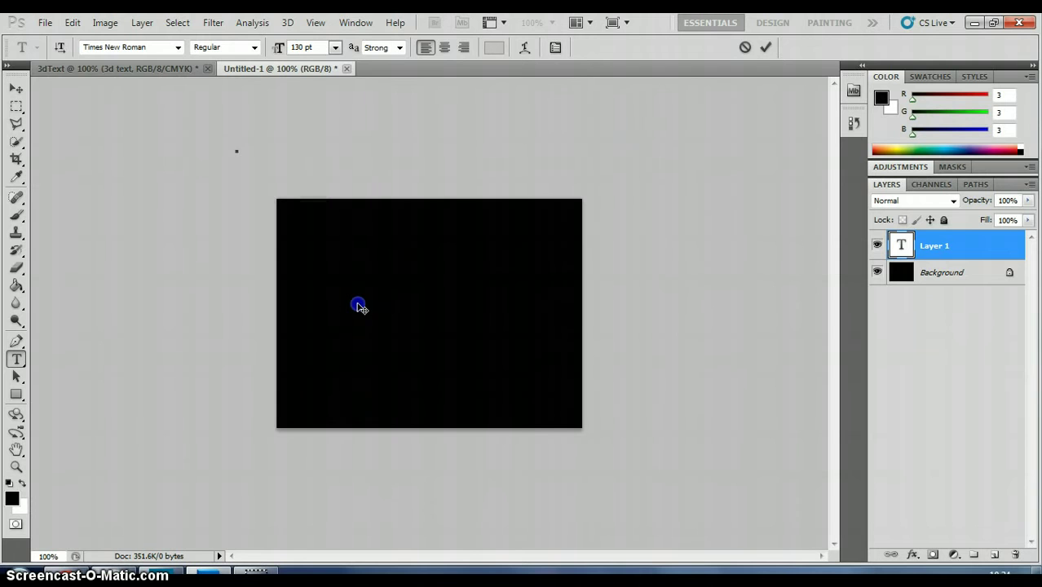
Write "3d text" on the new text layer and move it to the middle of the black canvas
click(352, 285)
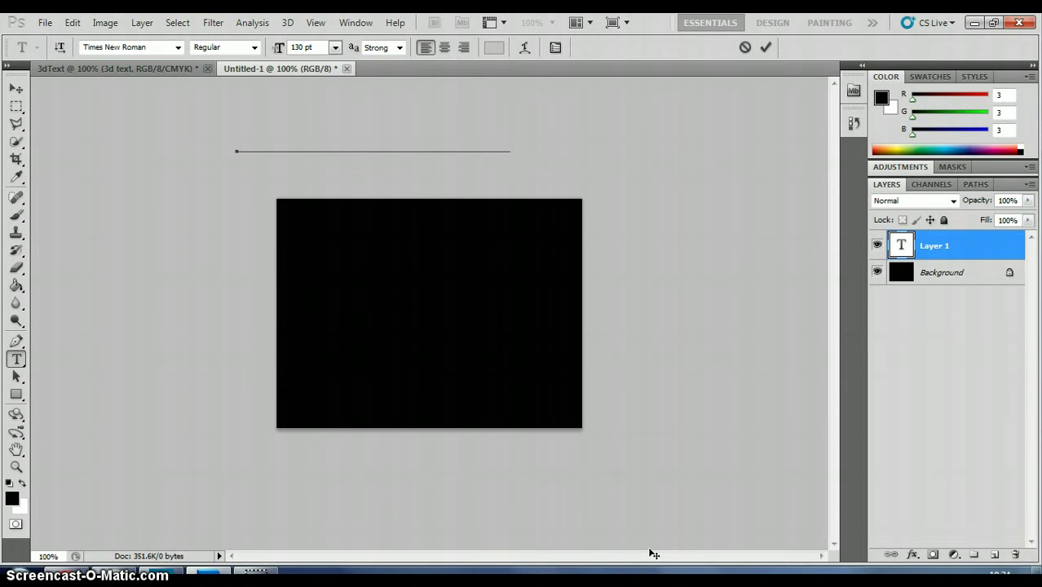
click(15, 90)
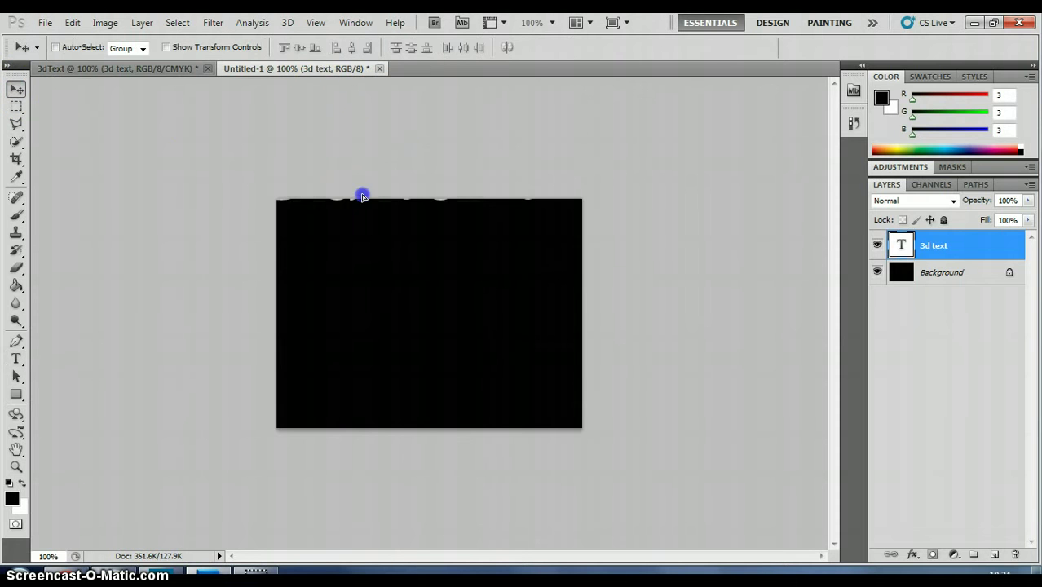
drag(362, 197, 379, 315)
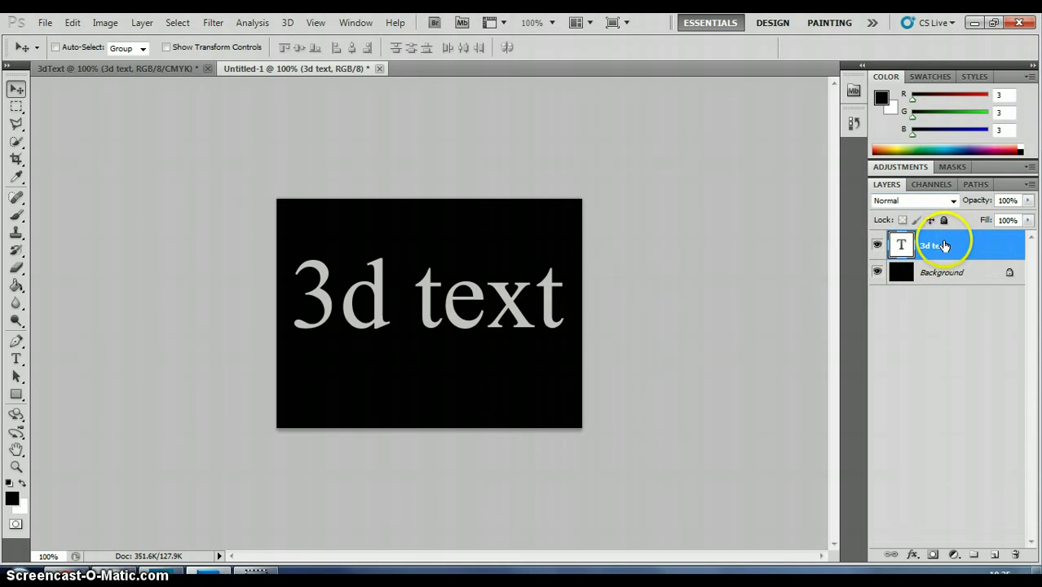
Rasterize the "3d text" type layer
click(144, 23)
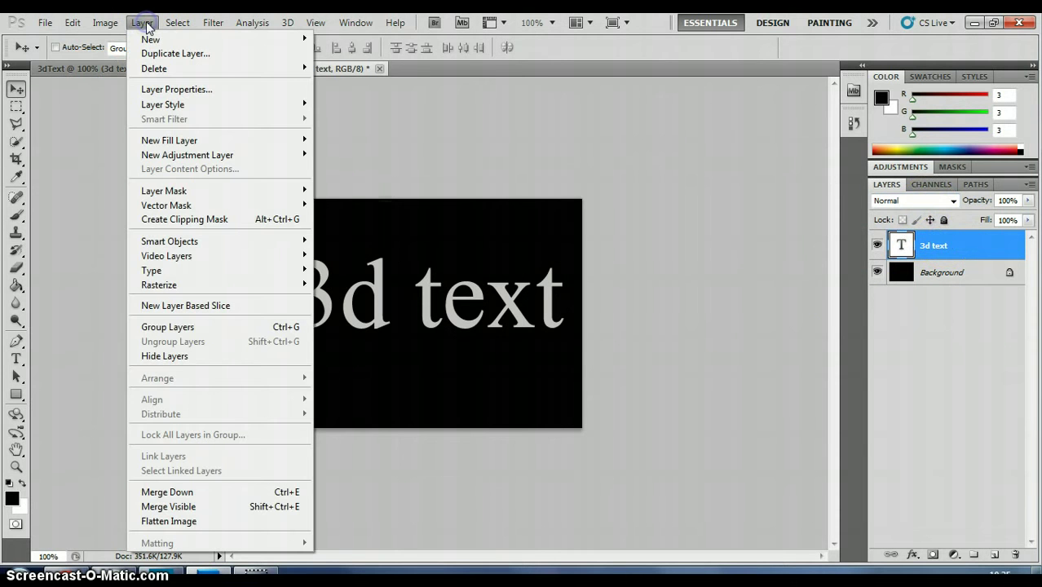
mouse_move(169, 288)
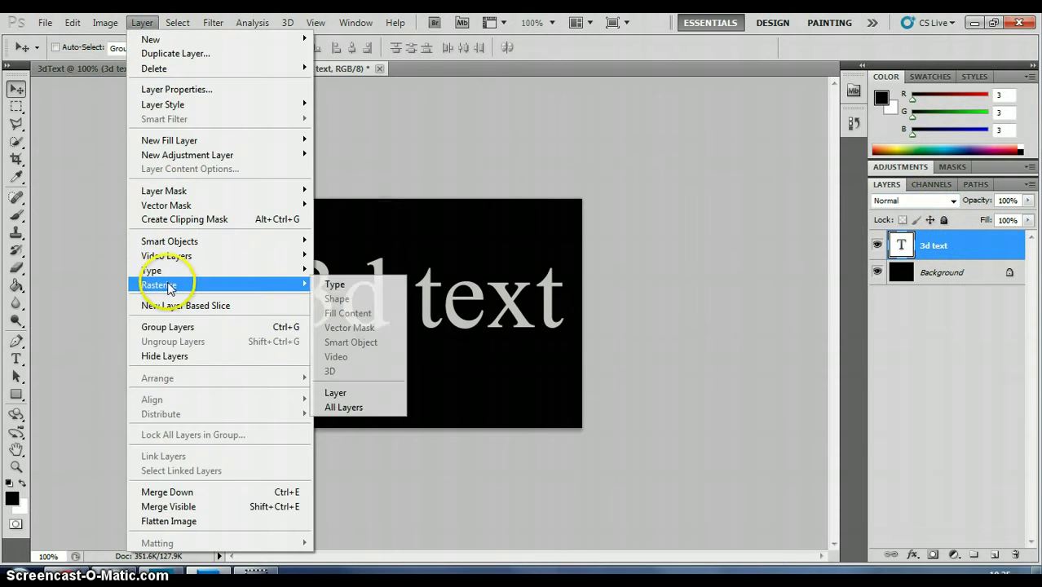
click(358, 291)
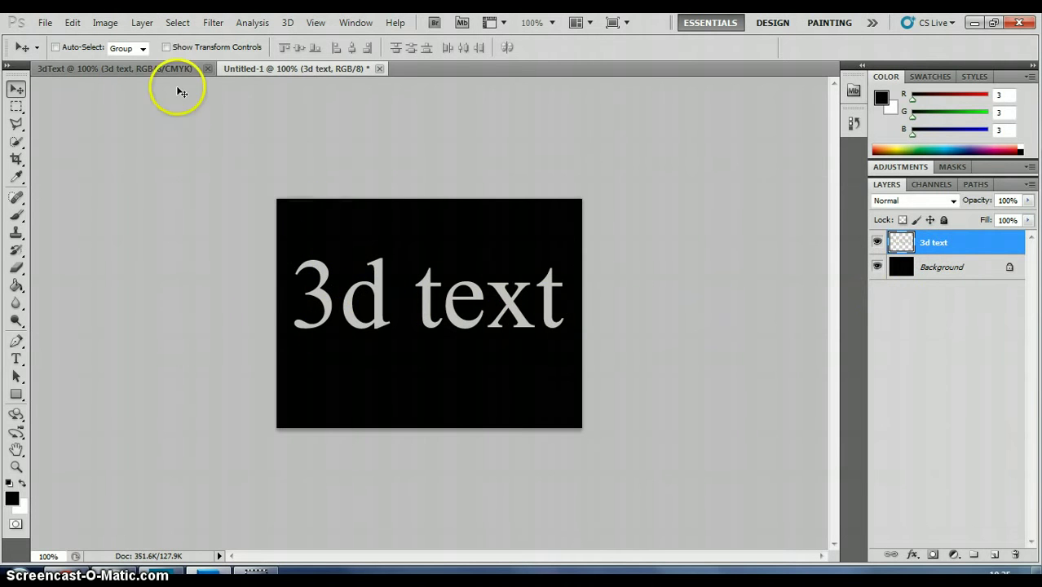
Apply a Perspective transform that narrows the text's right end and enlarges its left end, then shift the text slightly down and right
click(73, 23)
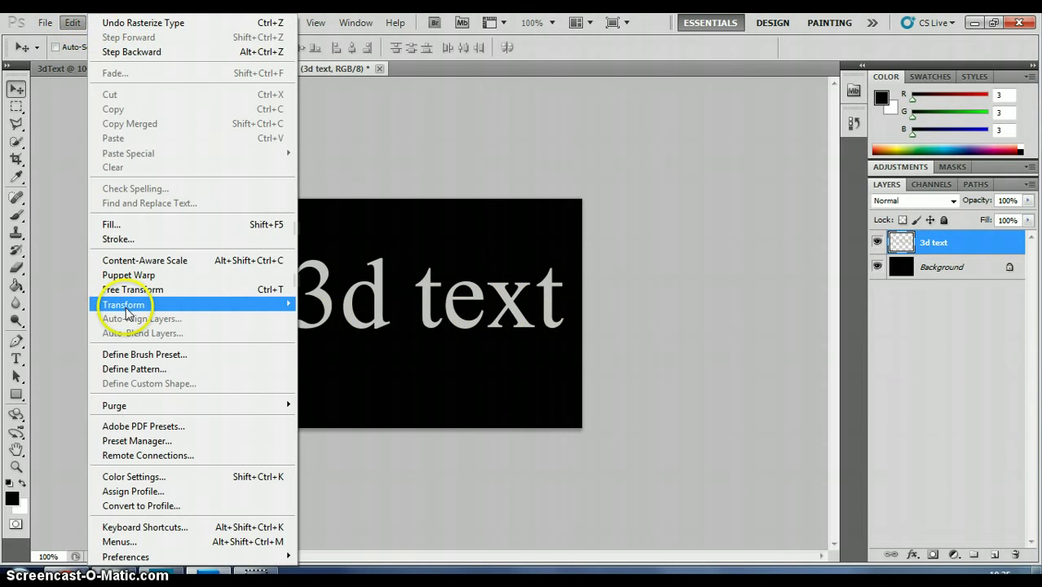
mouse_move(135, 306)
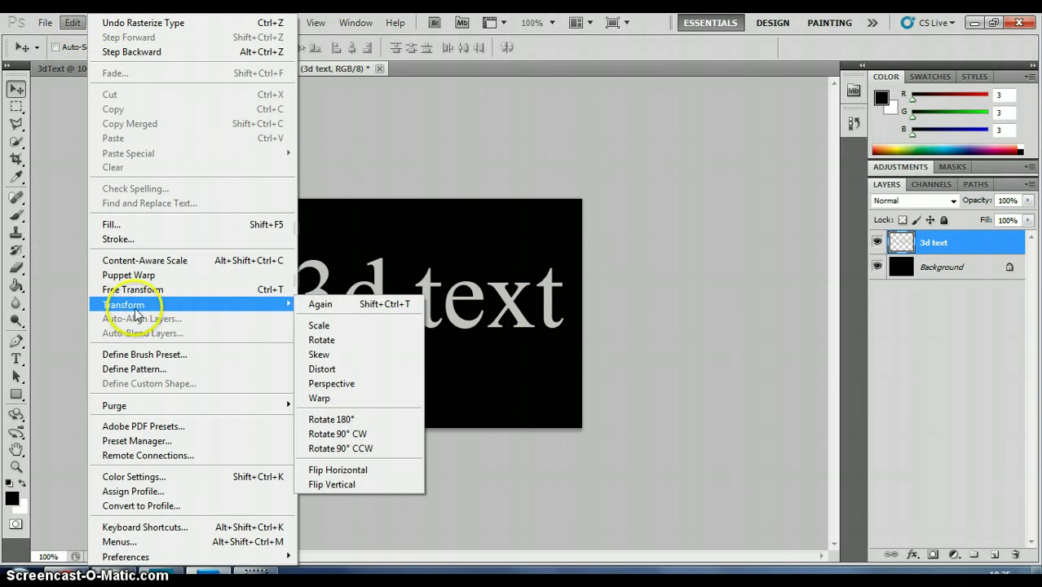
click(366, 387)
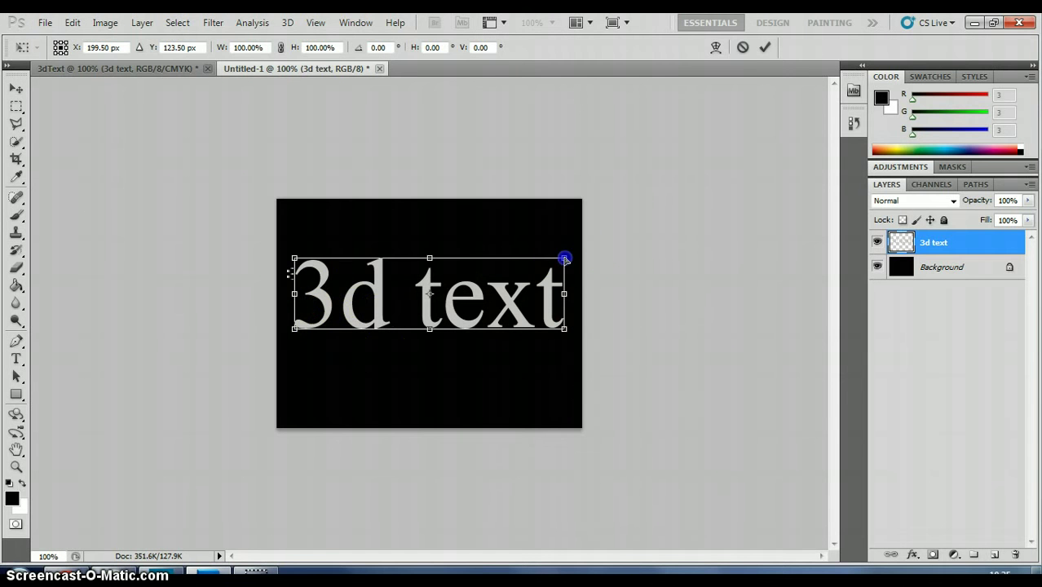
drag(564, 259, 565, 259)
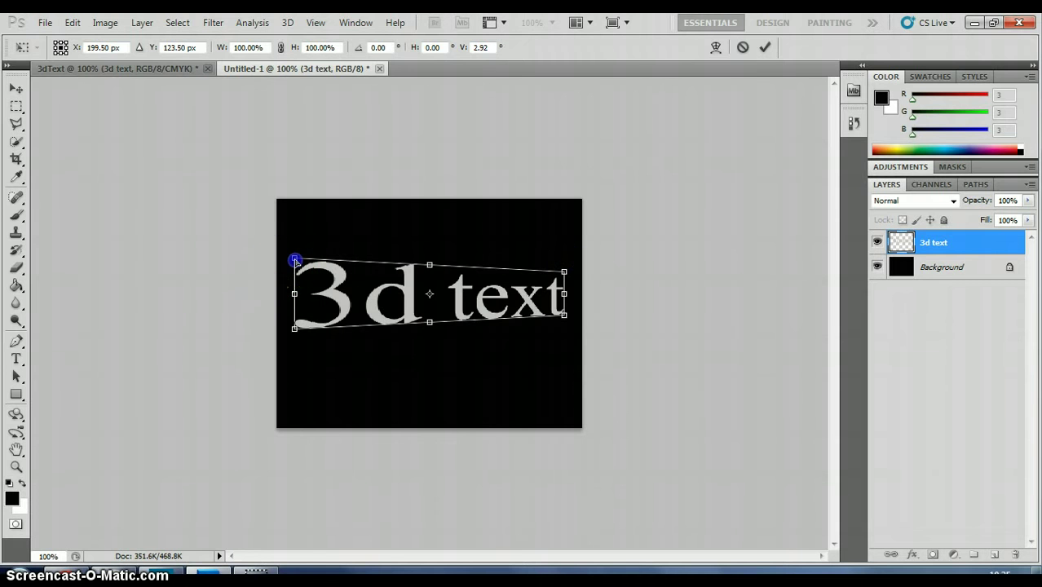
drag(294, 260, 294, 242)
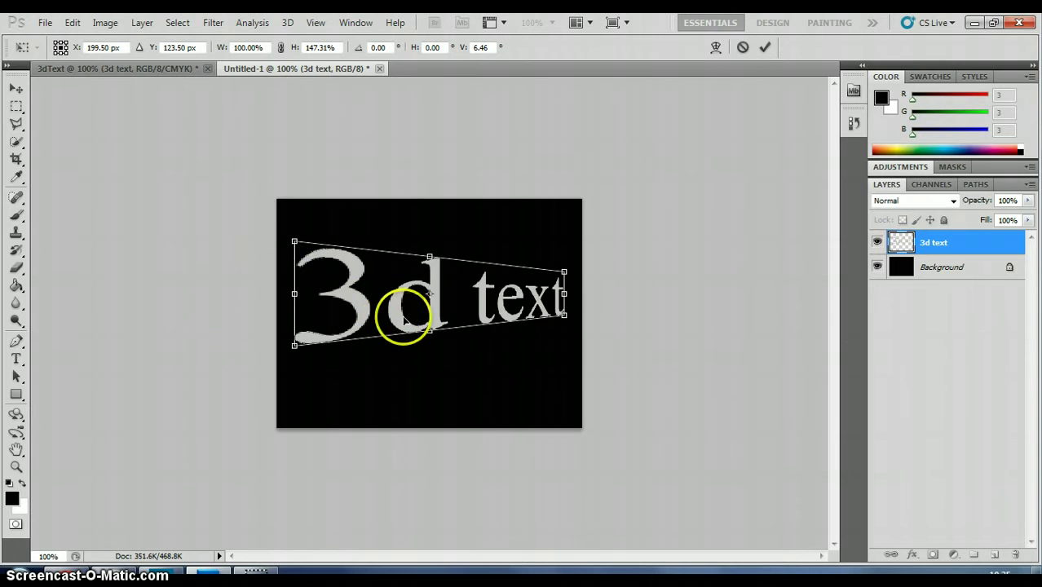
double_click(484, 307)
drag(430, 296, 444, 307)
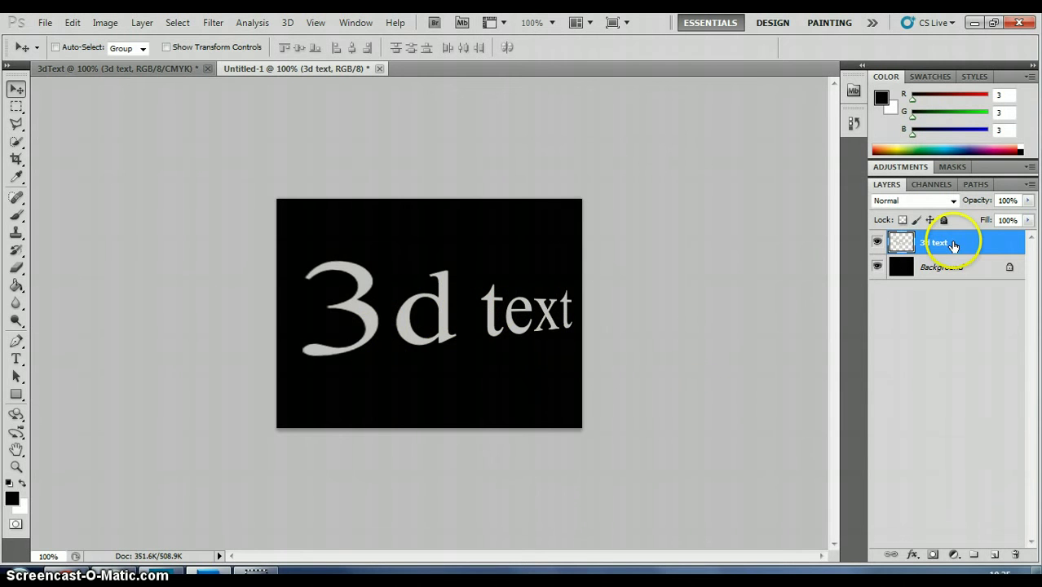
Build a stack of fifteen duplicates of the "3d text" layer, each shifted slightly further left to form the extrusion
drag(869, 297, 924, 301)
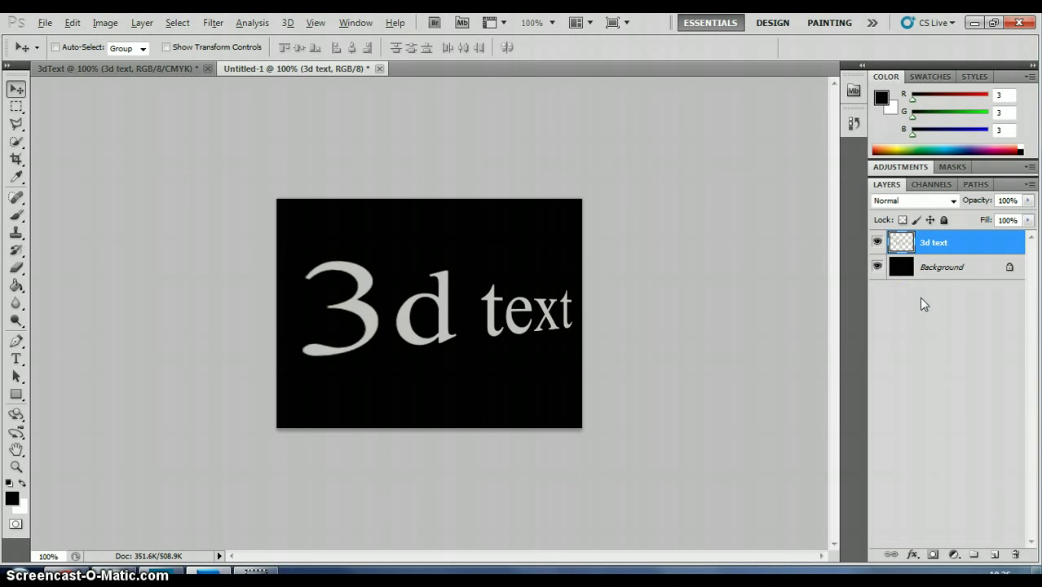
key(ctrl+j)
click(953, 273)
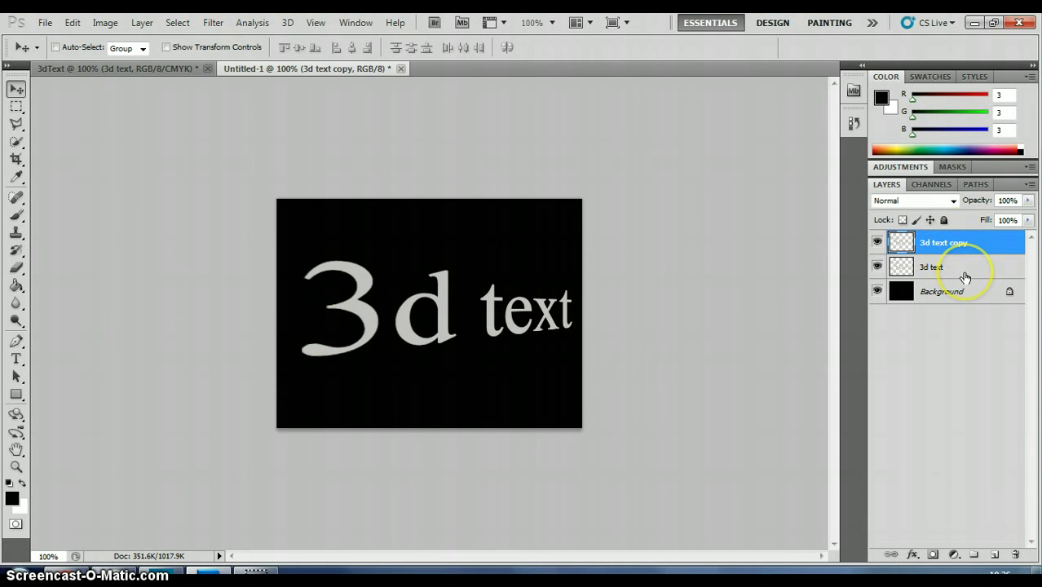
key(ctrl+j)
key(ctrl+j)
key(ctrl+j)
key(ctrl+j)
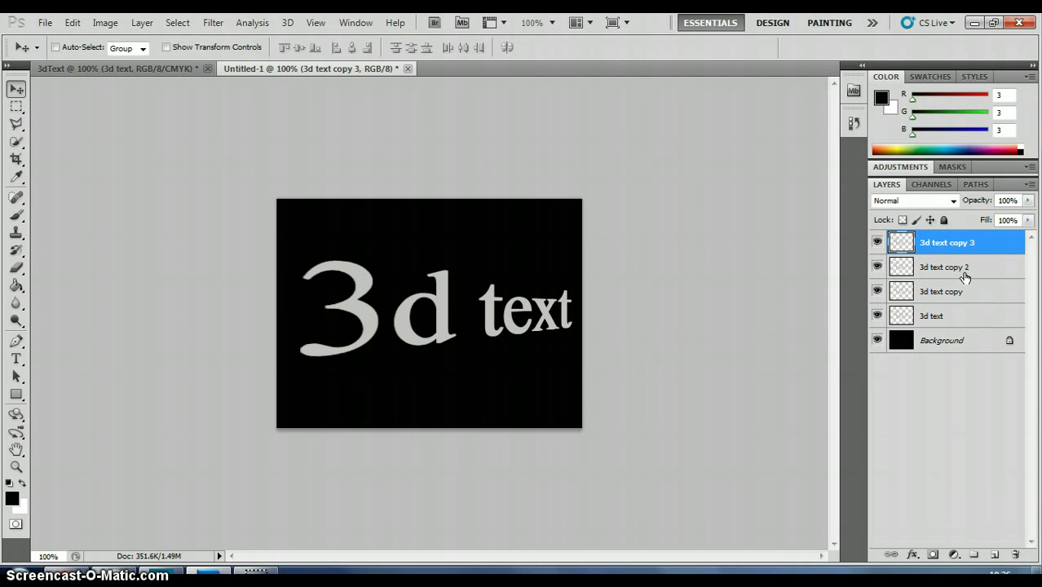
key(ctrl+alt+shift+t)
key(ctrl+alt+shift+t)
key(ctrl+alt+shift+t)
key(ctrl+alt+shift+t)
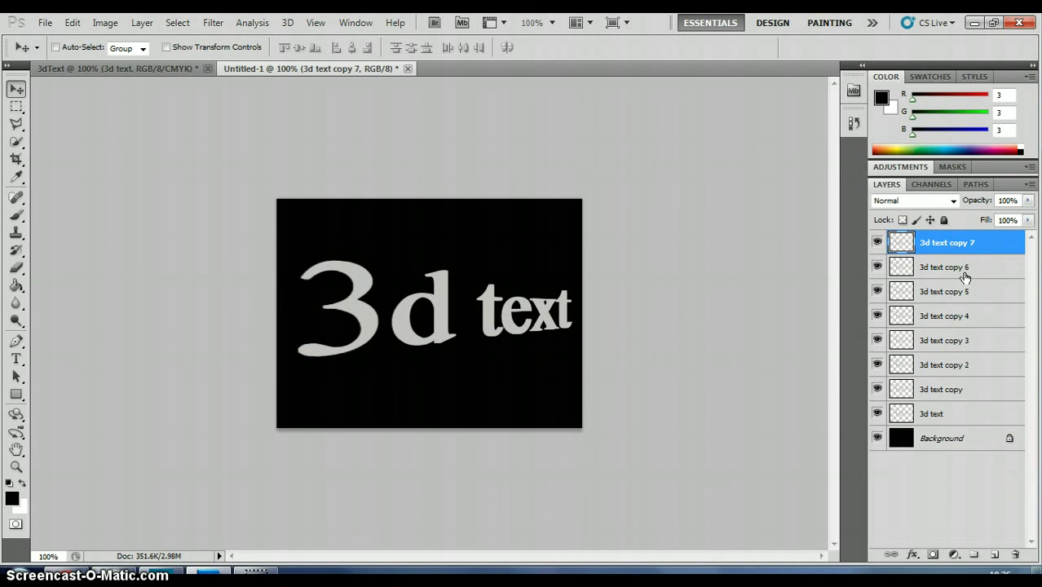
key(ctrl+alt+shift+t)
key(ctrl+alt+shift+t)
key(ctrl+alt+shift+t)
key(ctrl+alt+shift+t)
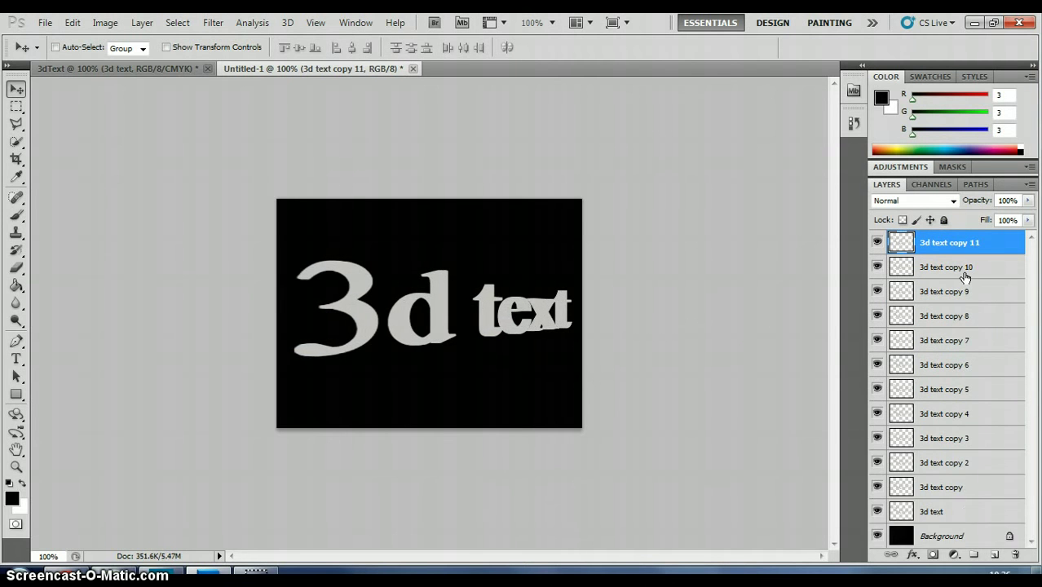
key(ctrl+alt+shift+t)
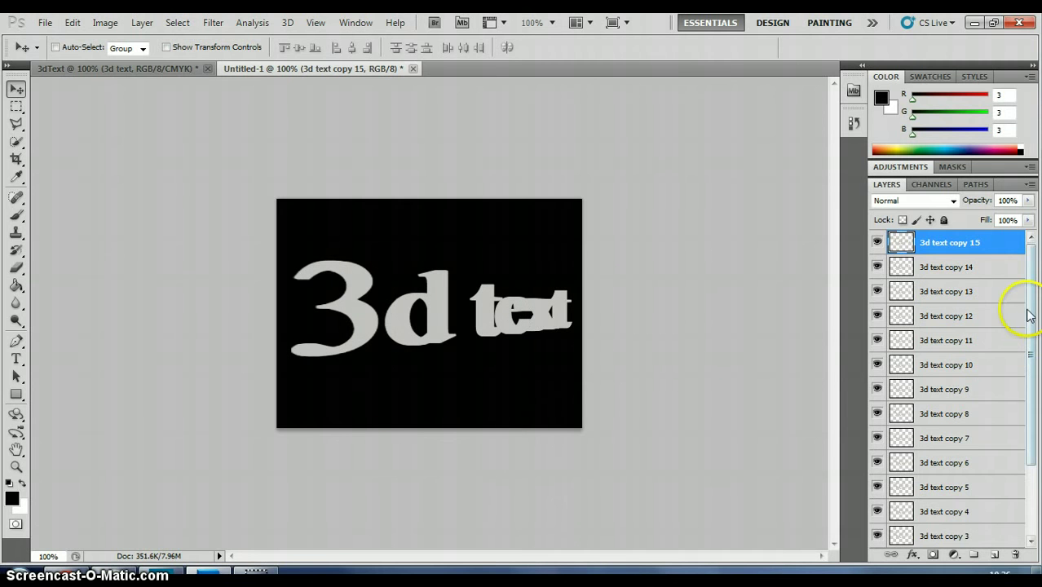
Merge all the duplicate layers from "3d text copy" through "3d text copy 15" into one layer, excluding the original "3d text" layer
drag(1028, 297, 1029, 256)
click(963, 247)
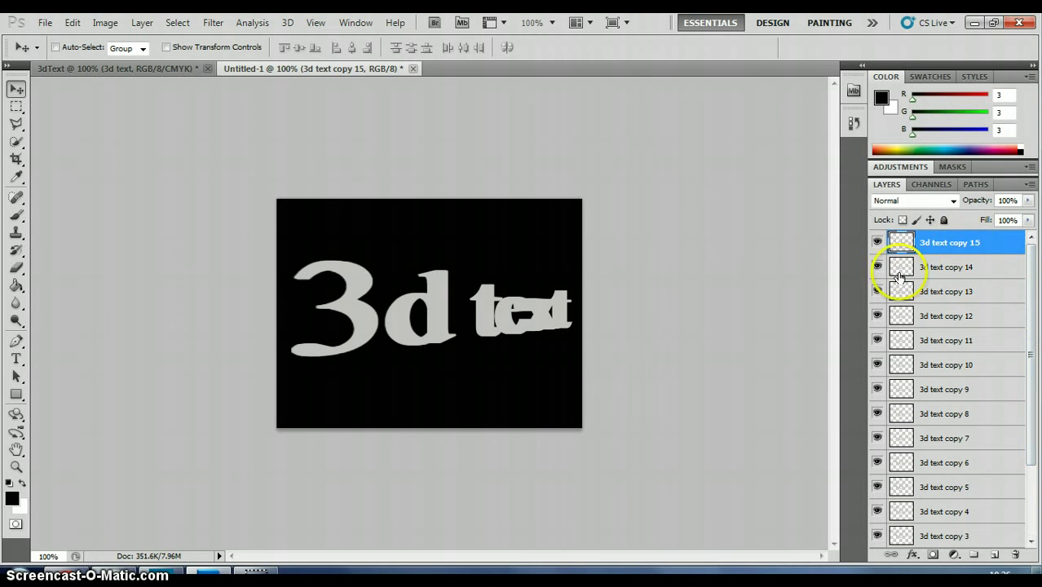
click(756, 246)
click(935, 245)
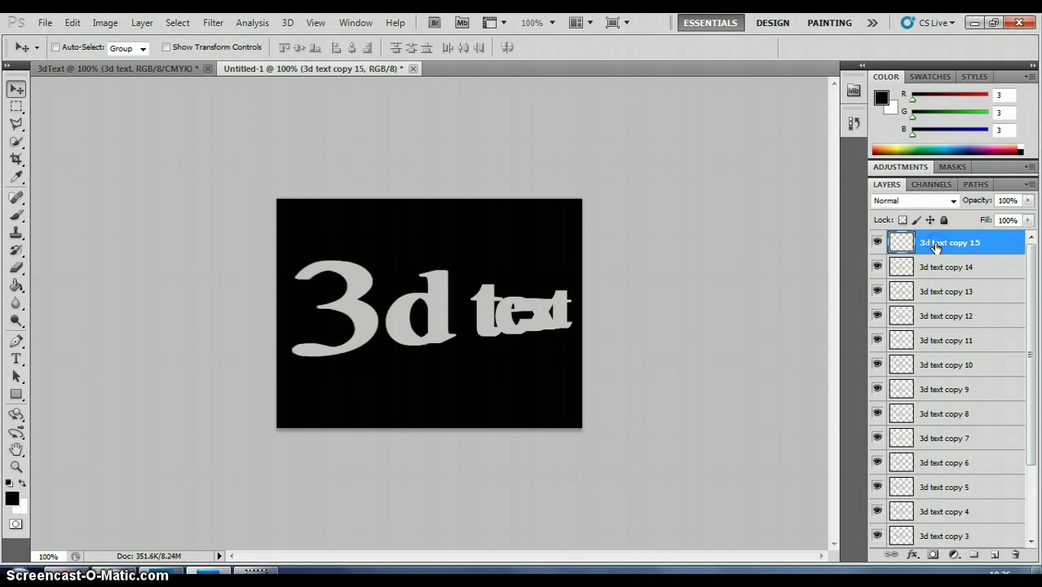
drag(1030, 267, 1029, 336)
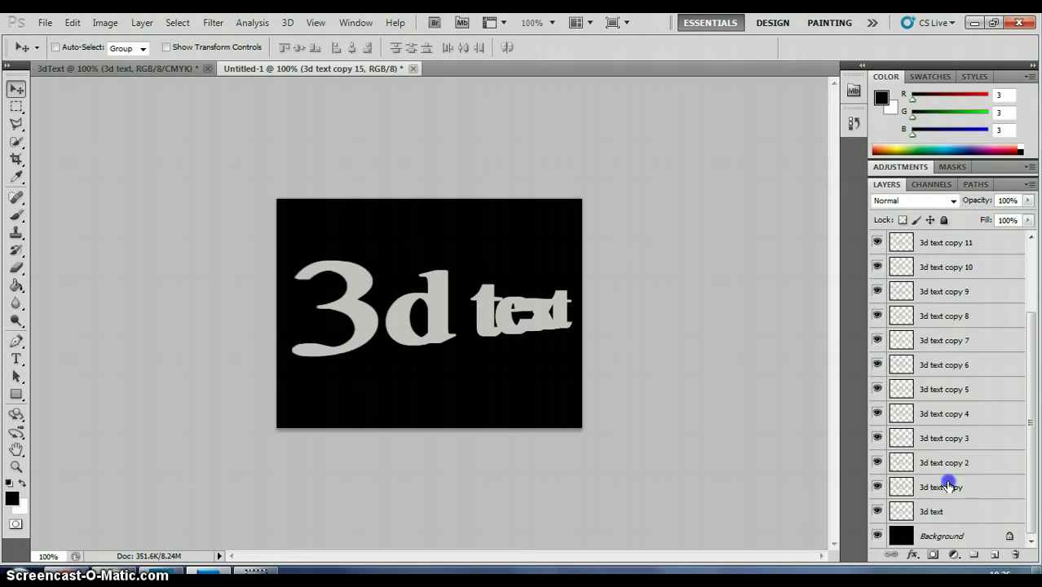
drag(946, 487, 956, 315)
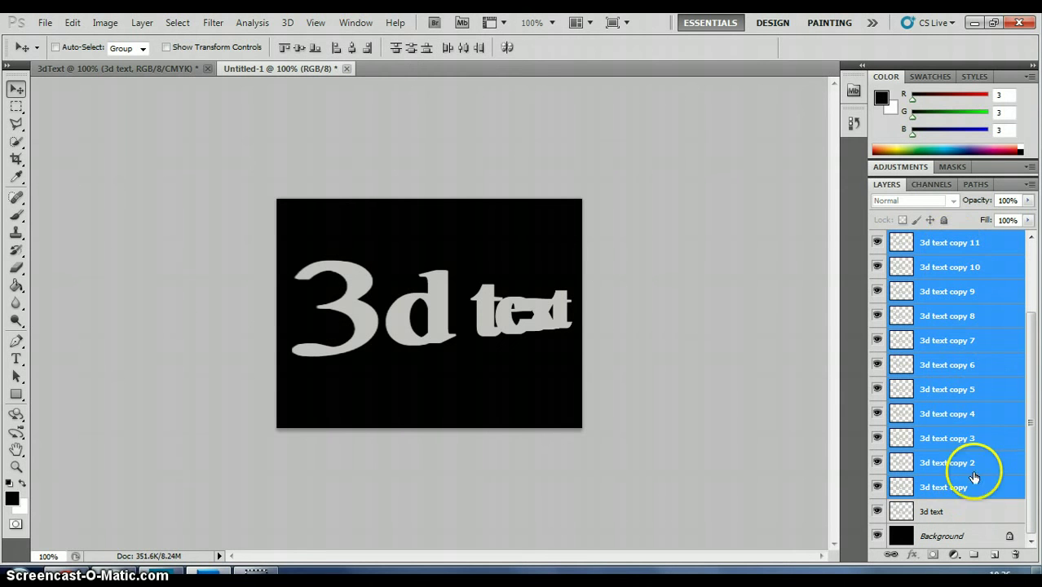
right_click(939, 393)
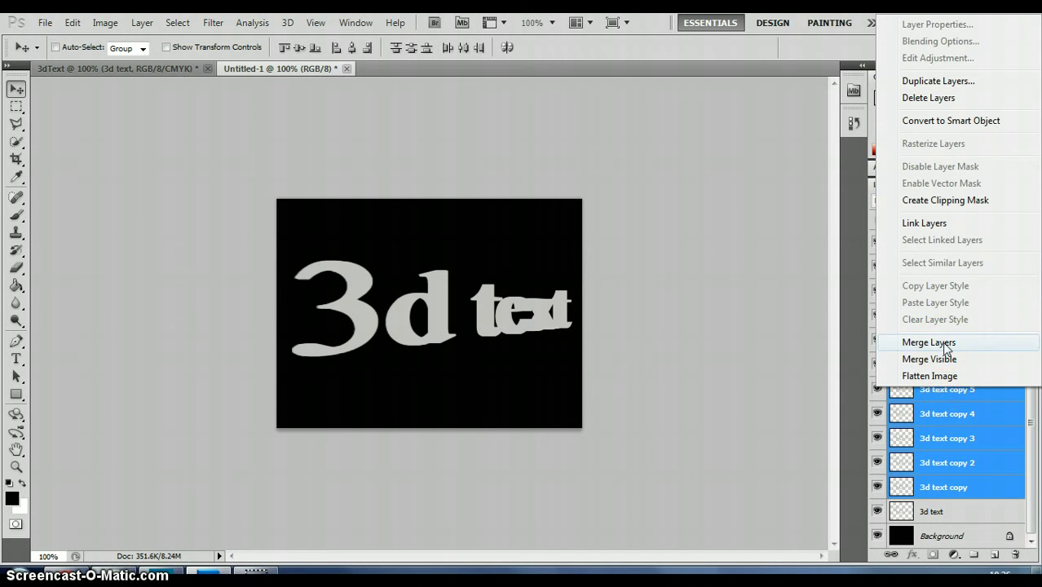
click(929, 342)
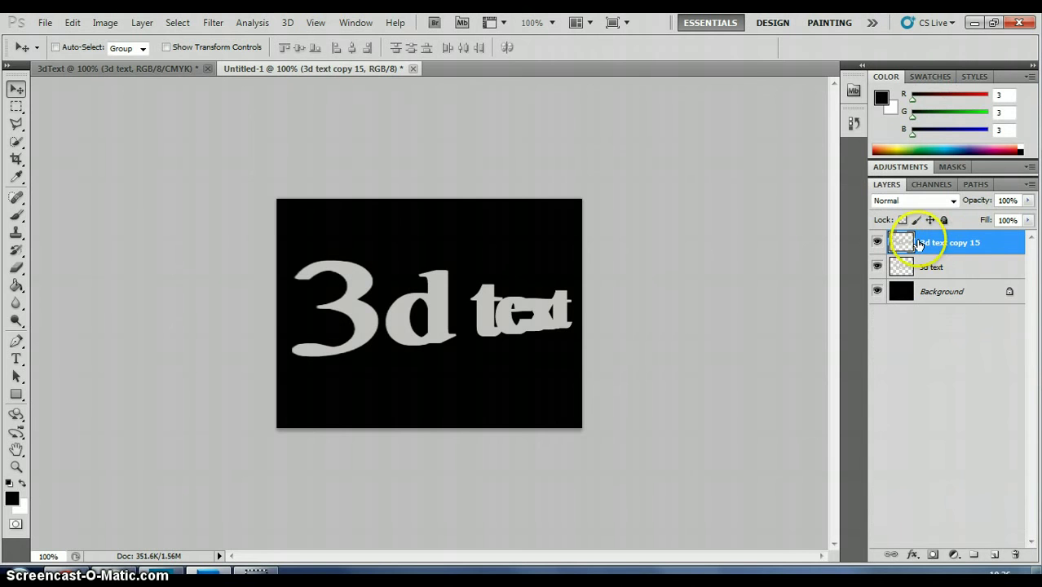
Move the original "3d text" layer above the merged "3d text copy 15" layer and deselect all layers
click(957, 270)
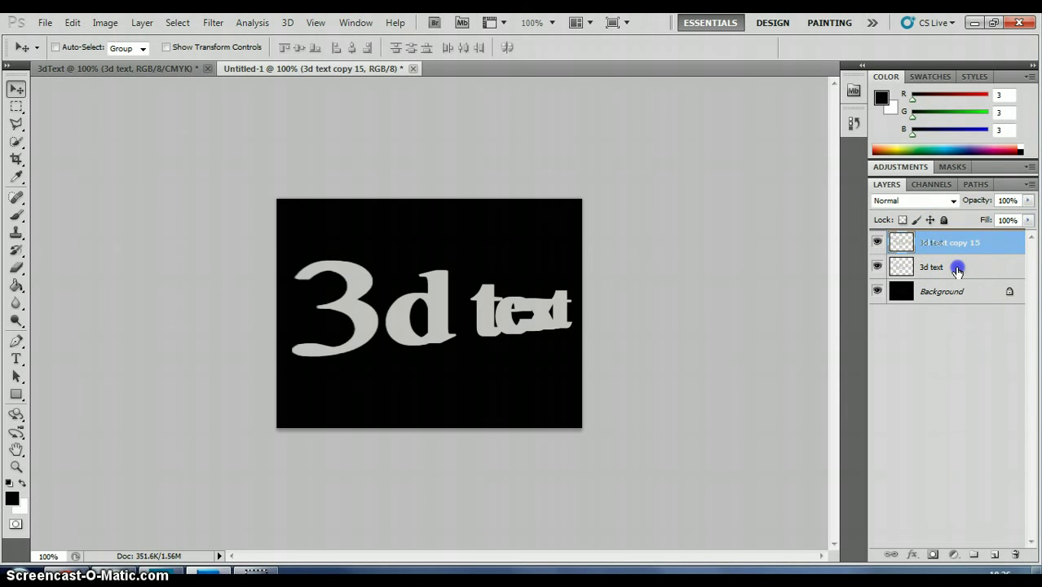
drag(957, 270, 938, 243)
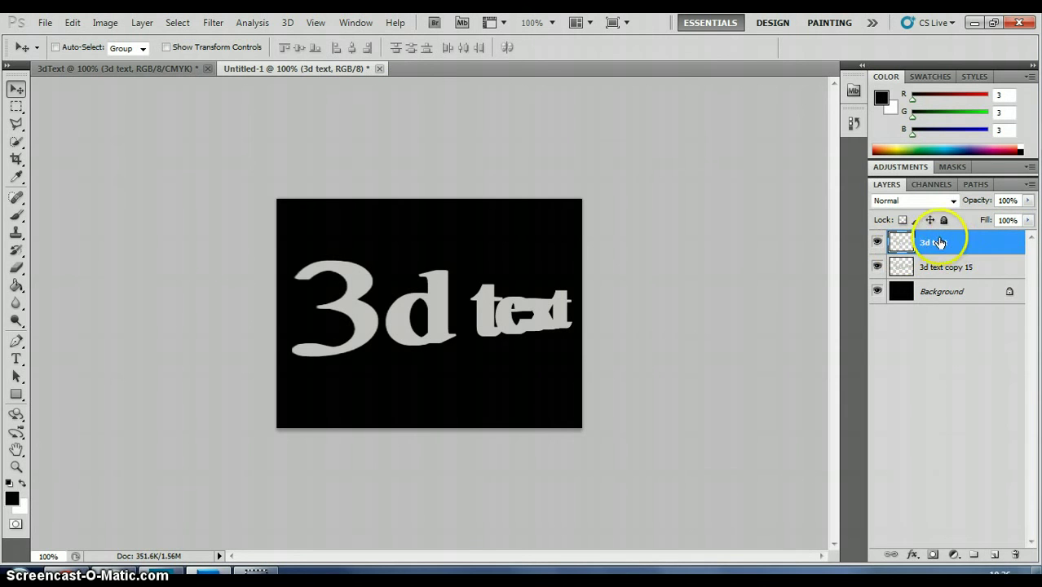
click(952, 388)
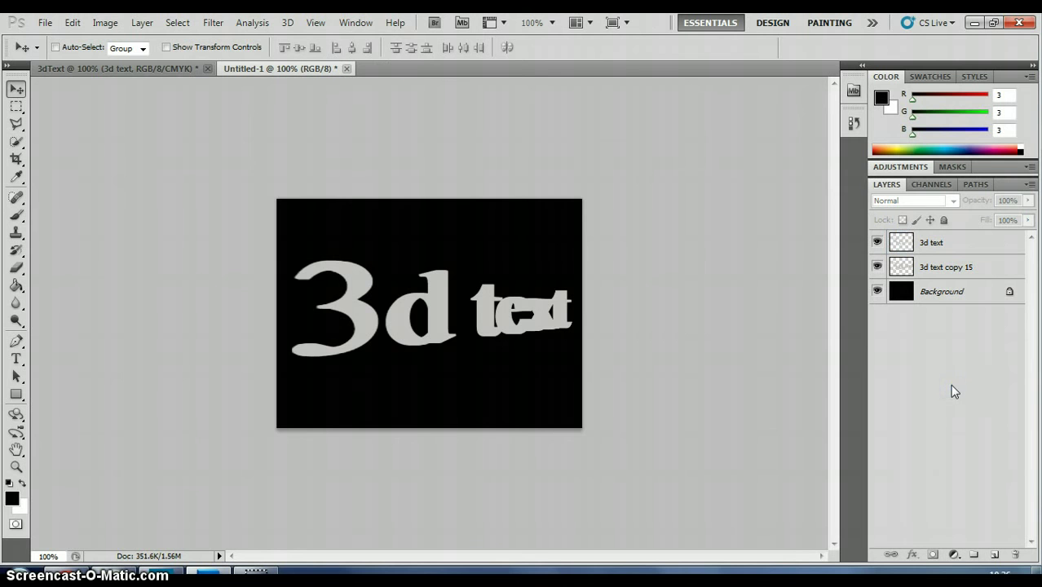
Apply a black-to-white linear Gradient Overlay at 90° to the merged "3d text copy 15" layer, comparing the text with and without it
click(936, 271)
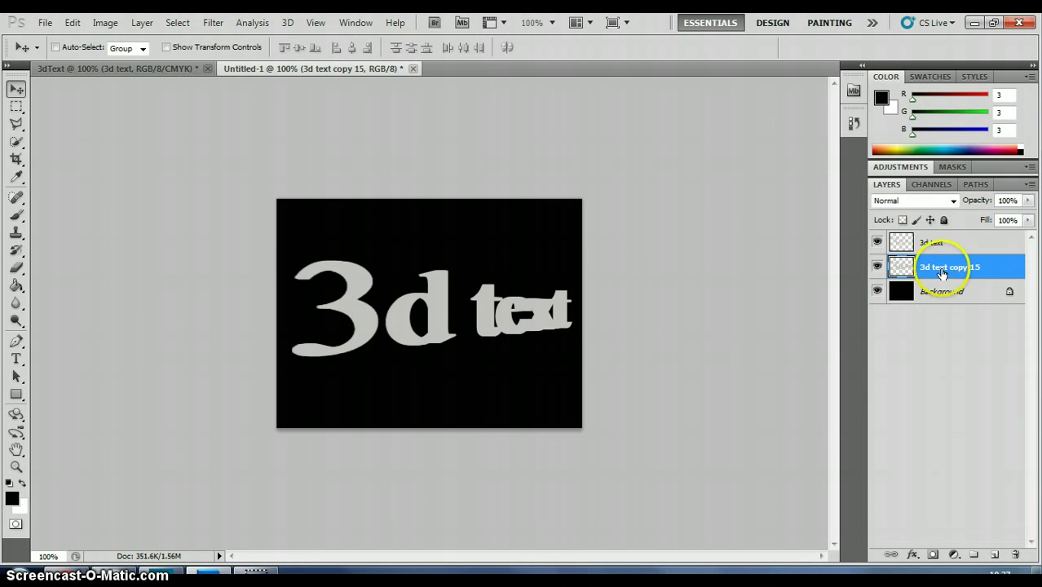
right_click(930, 273)
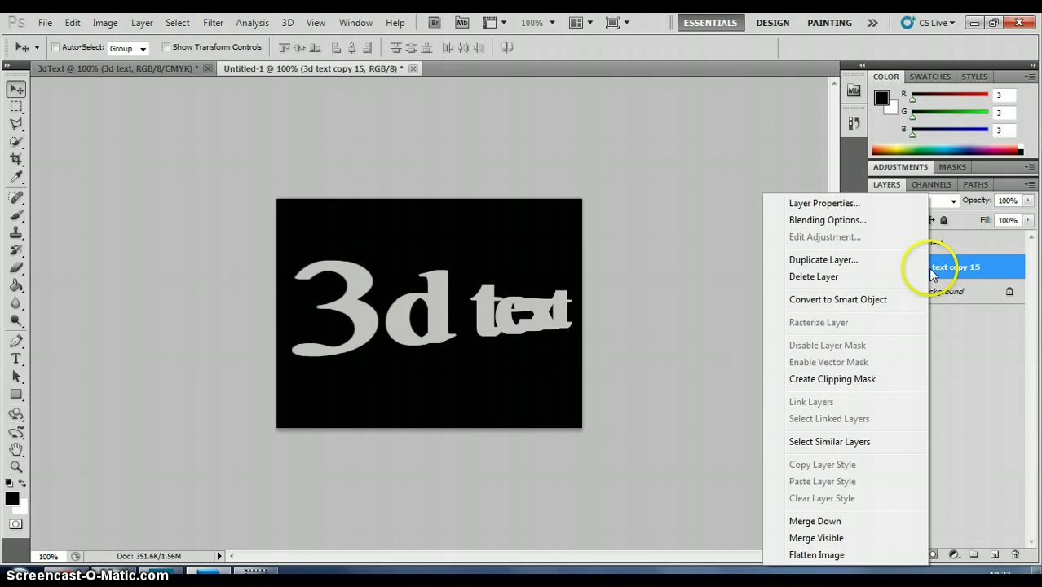
click(856, 220)
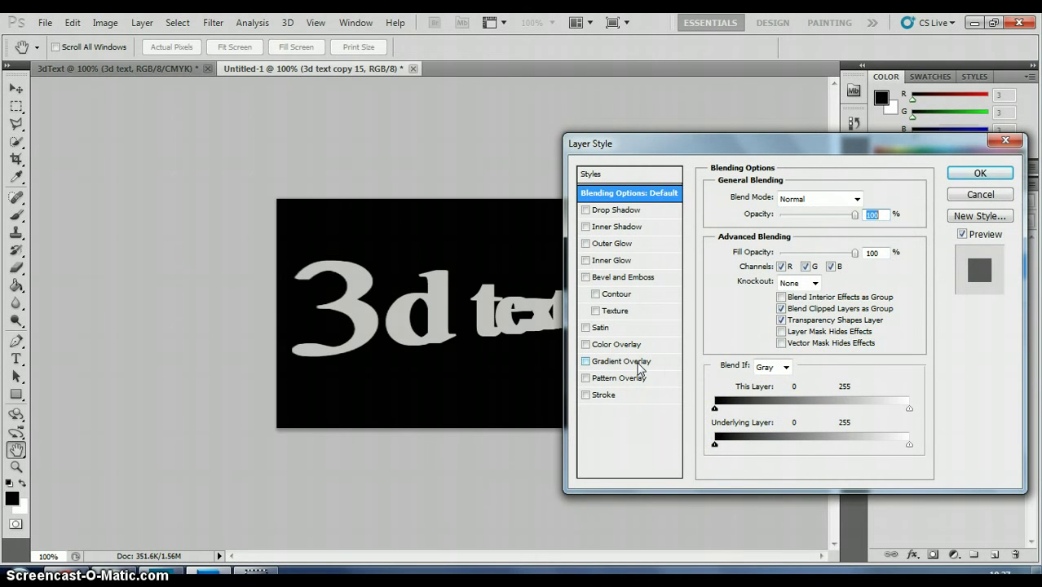
click(639, 364)
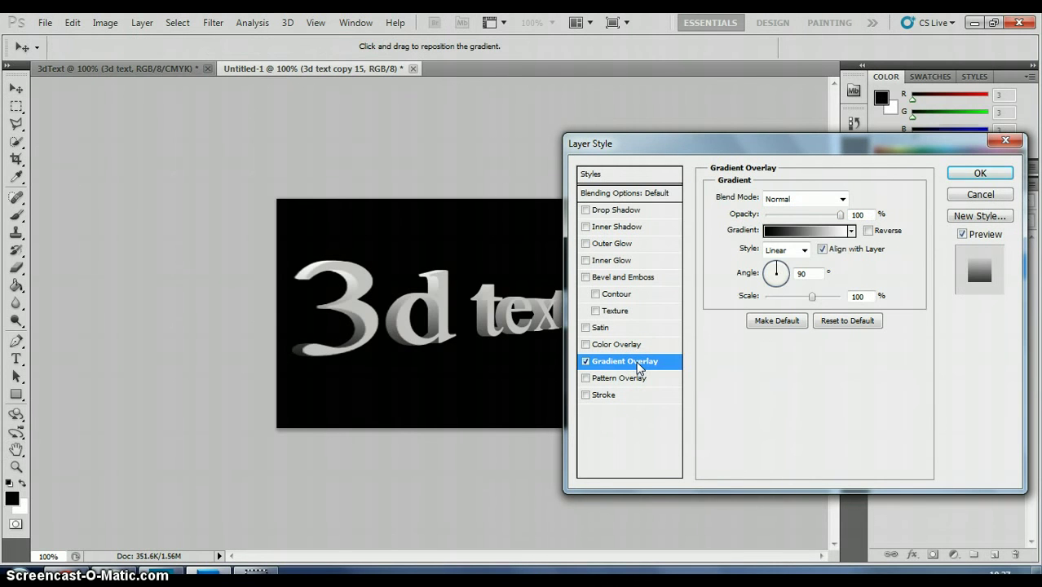
mouse_move(330, 346)
mouse_down()
mouse_move(314, 284)
mouse_move(345, 289)
mouse_move(330, 303)
mouse_move(336, 347)
mouse_move(303, 352)
mouse_move(349, 325)
mouse_move(453, 309)
mouse_up()
drag(672, 143, 715, 138)
click(627, 359)
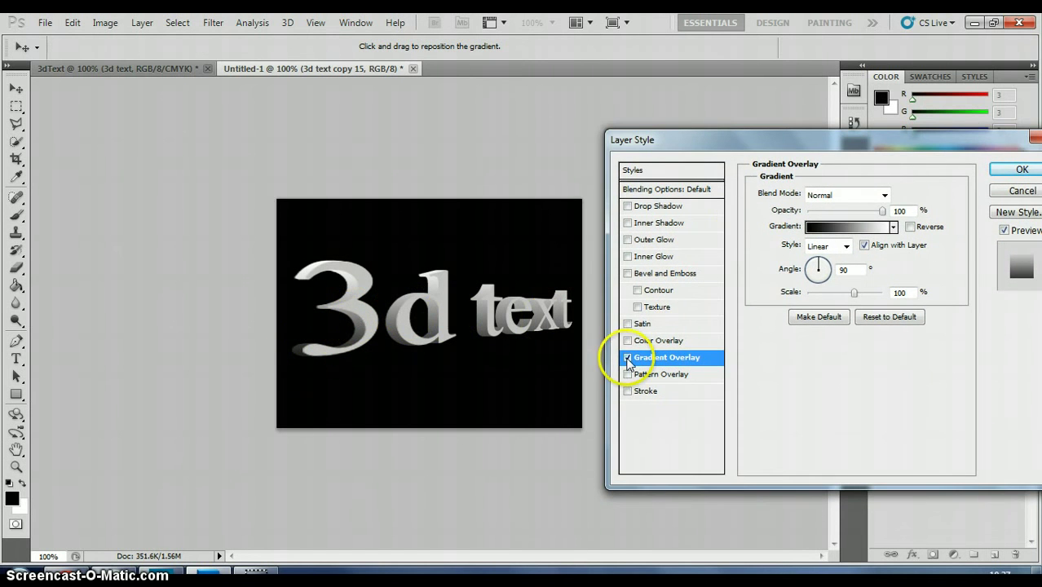
click(627, 359)
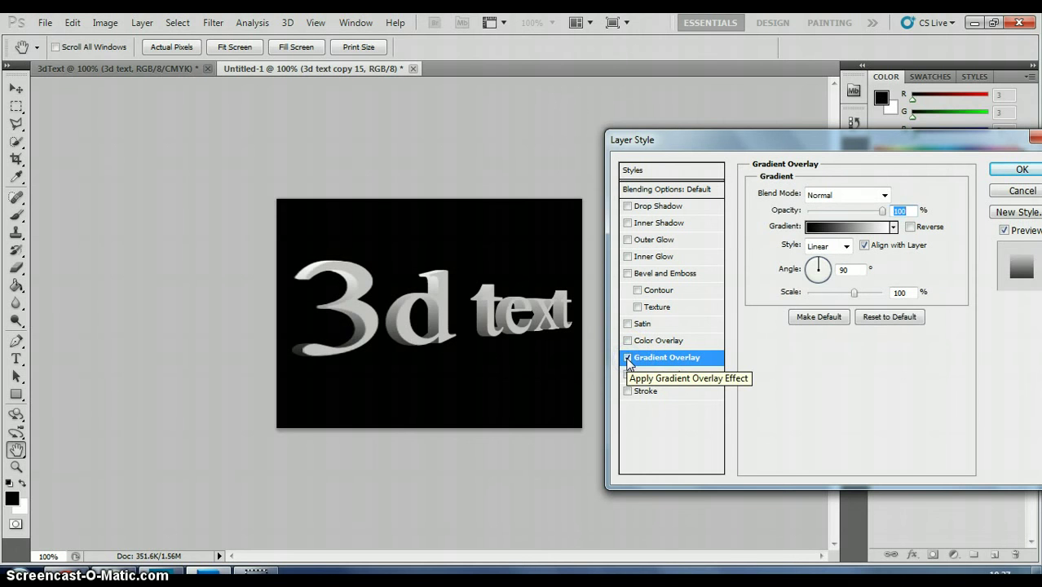
click(627, 360)
click(627, 360)
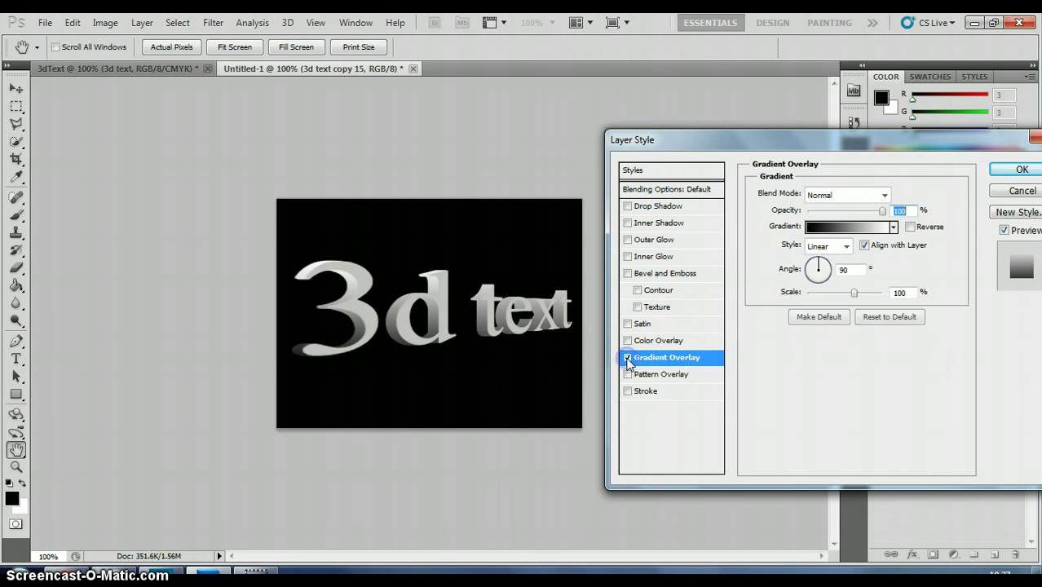
click(383, 339)
mouse_move(384, 339)
mouse_down()
mouse_move(334, 293)
mouse_move(471, 279)
mouse_up()
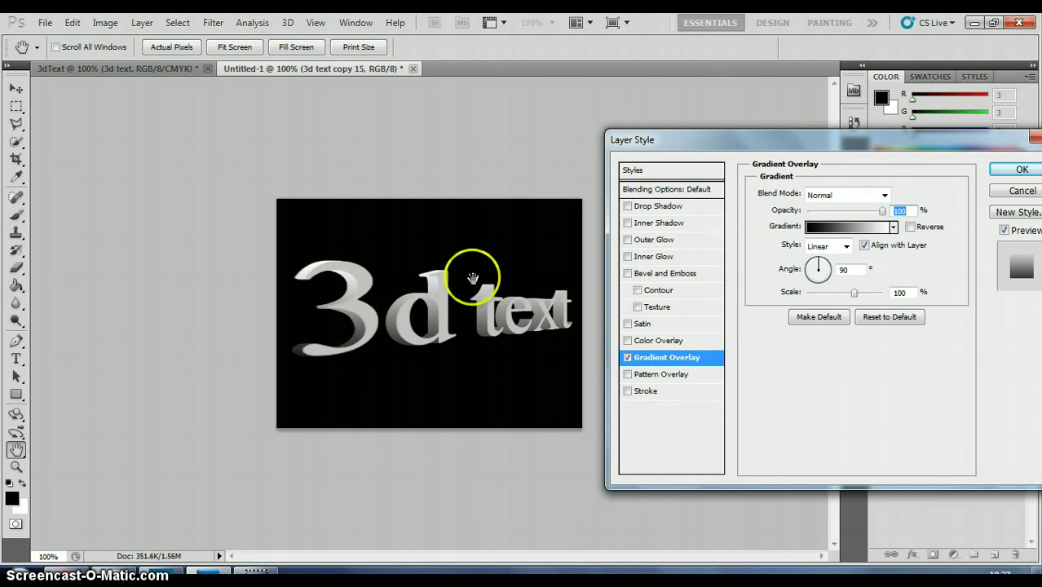
click(1022, 169)
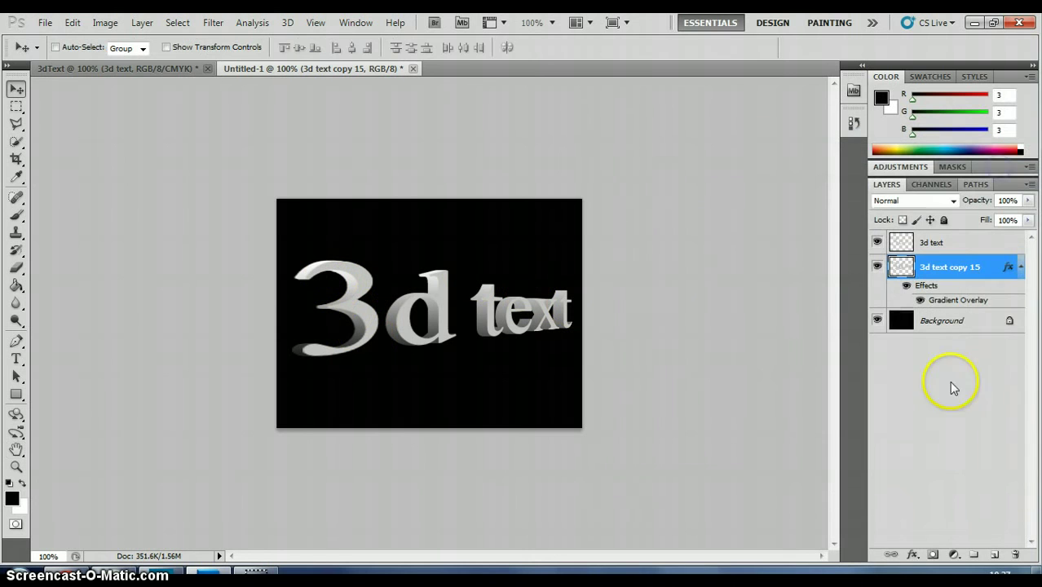
Enable a Bevel and Emboss effect for the "3d text" layer and compare the text with and without it
click(938, 246)
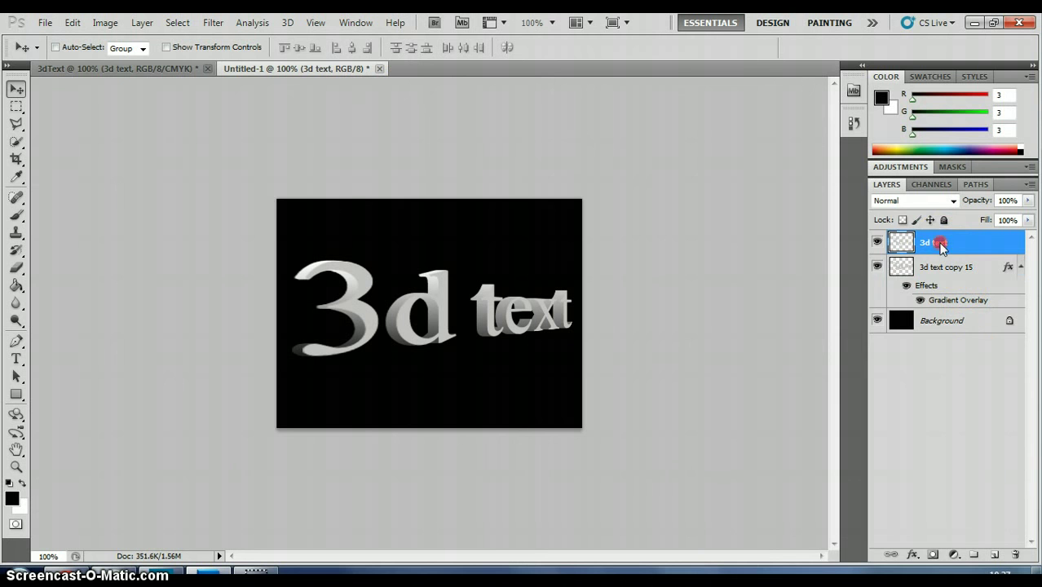
right_click(940, 246)
click(852, 222)
drag(797, 138, 769, 99)
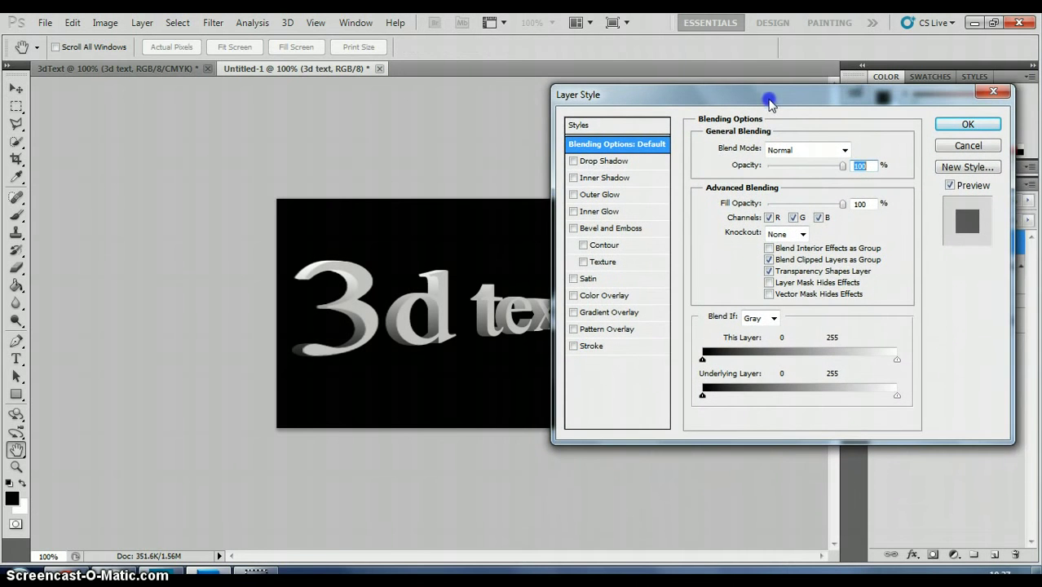
click(609, 231)
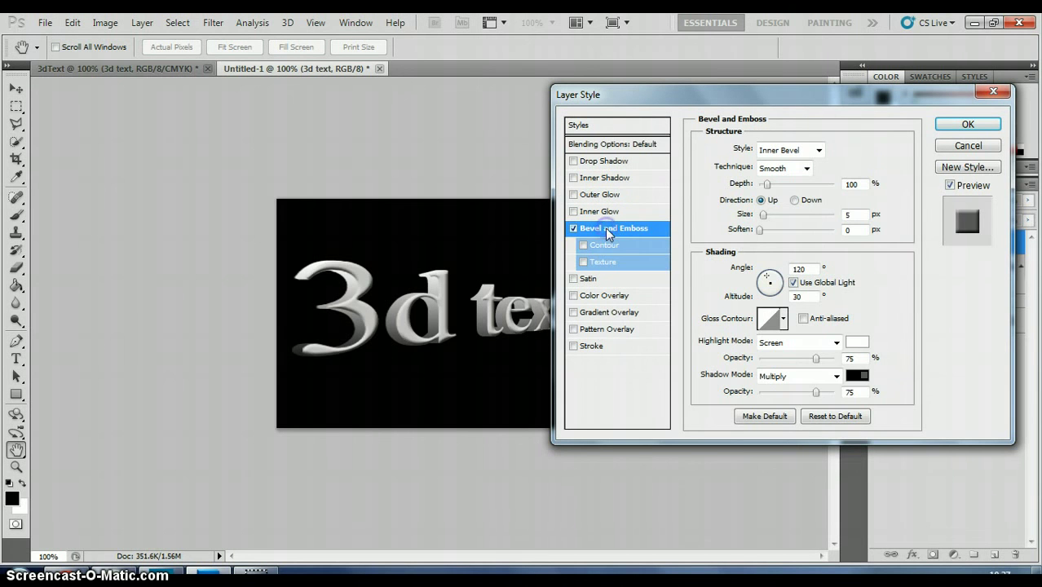
drag(599, 100, 653, 109)
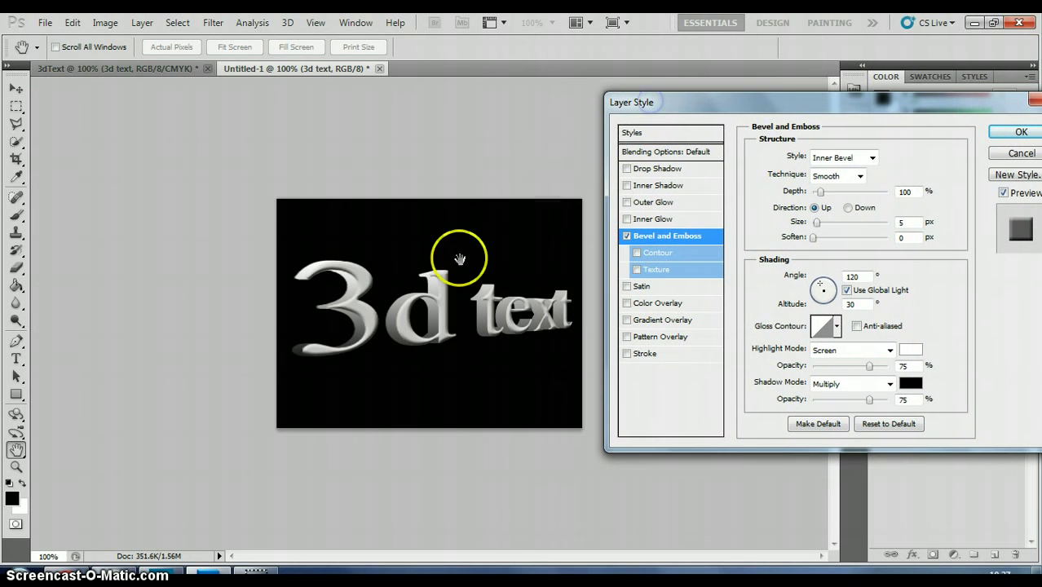
click(626, 236)
click(626, 236)
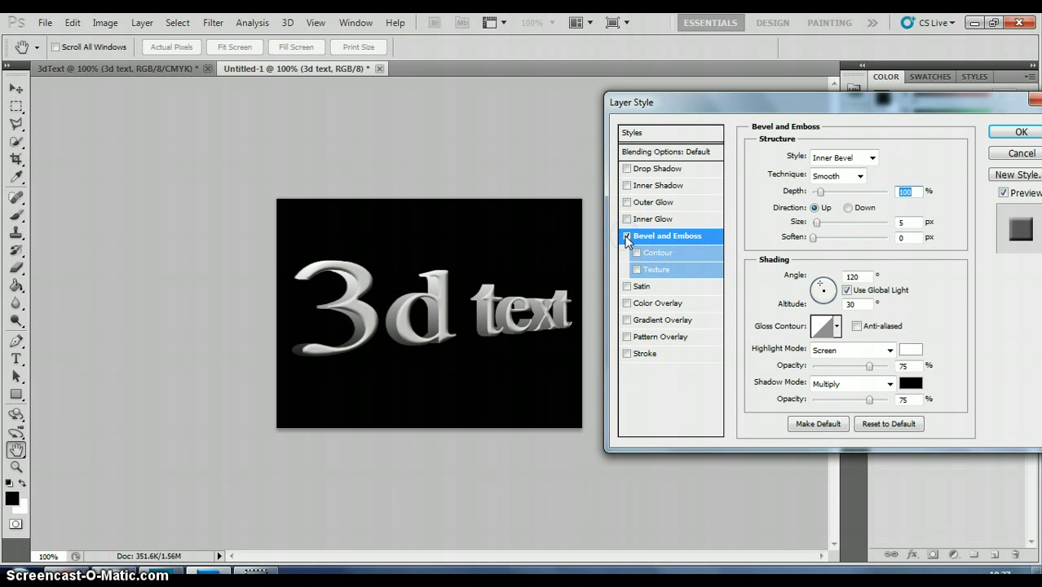
Set the bevel's Gloss Contour to the double-peaked ring preset and make it anti-aliased
click(837, 326)
click(800, 387)
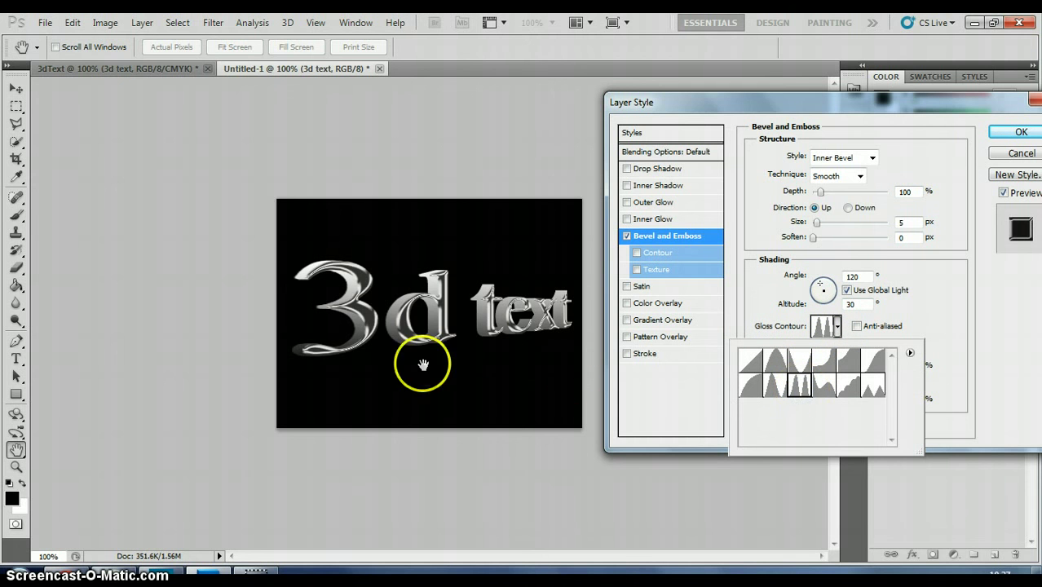
click(941, 310)
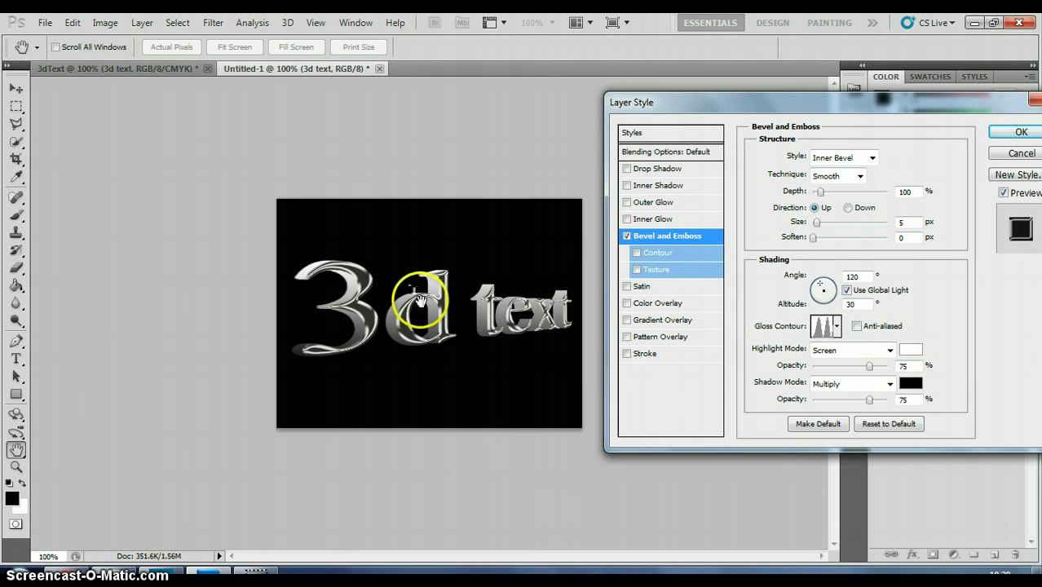
click(856, 326)
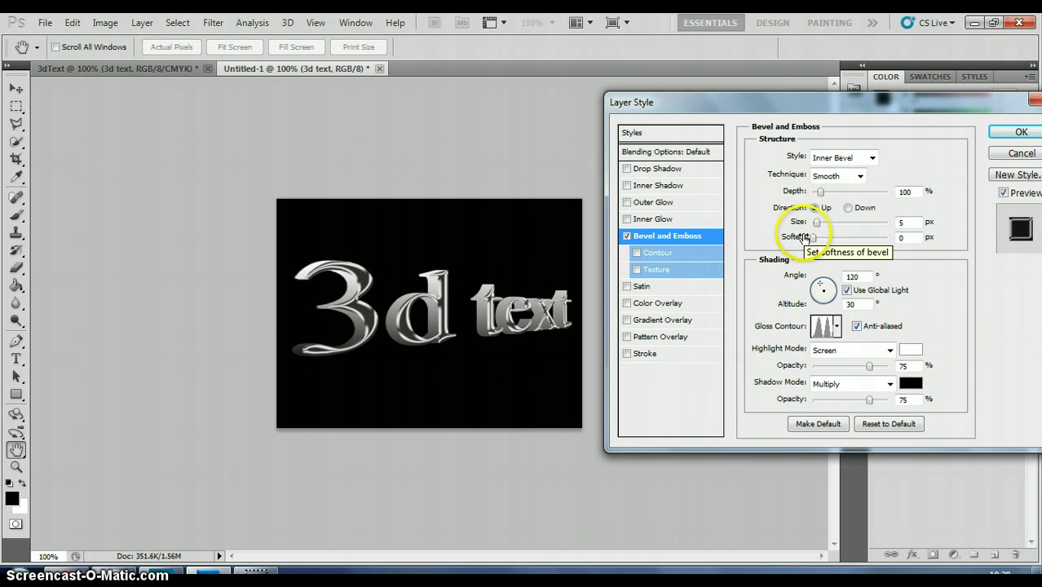
Try a stronger bevel Depth of about 776% and set it back to 100%
drag(820, 194, 856, 194)
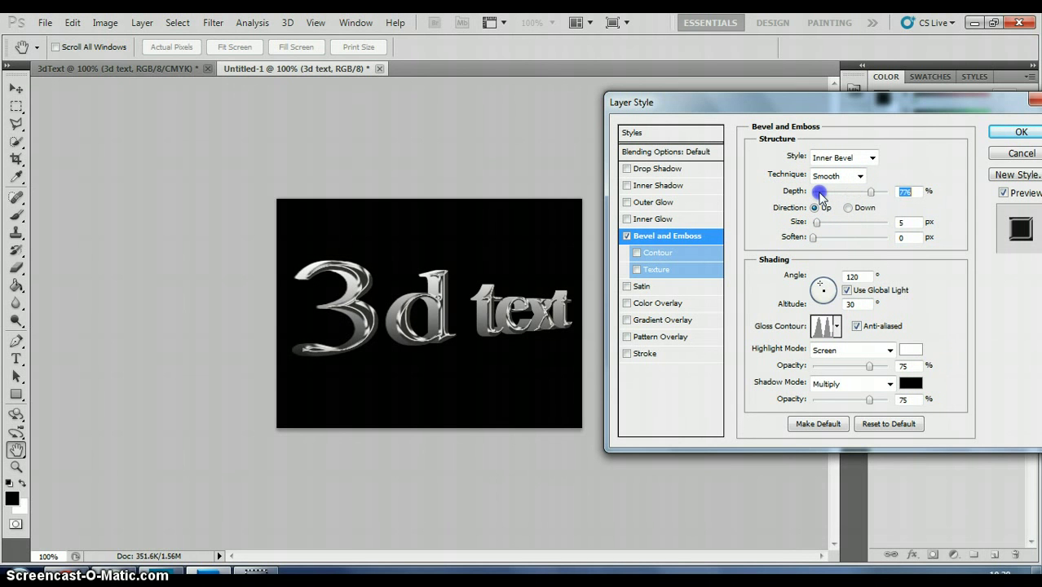
click(819, 194)
mouse_move(819, 194)
mouse_down()
mouse_move(874, 197)
mouse_move(854, 211)
mouse_move(822, 205)
mouse_up()
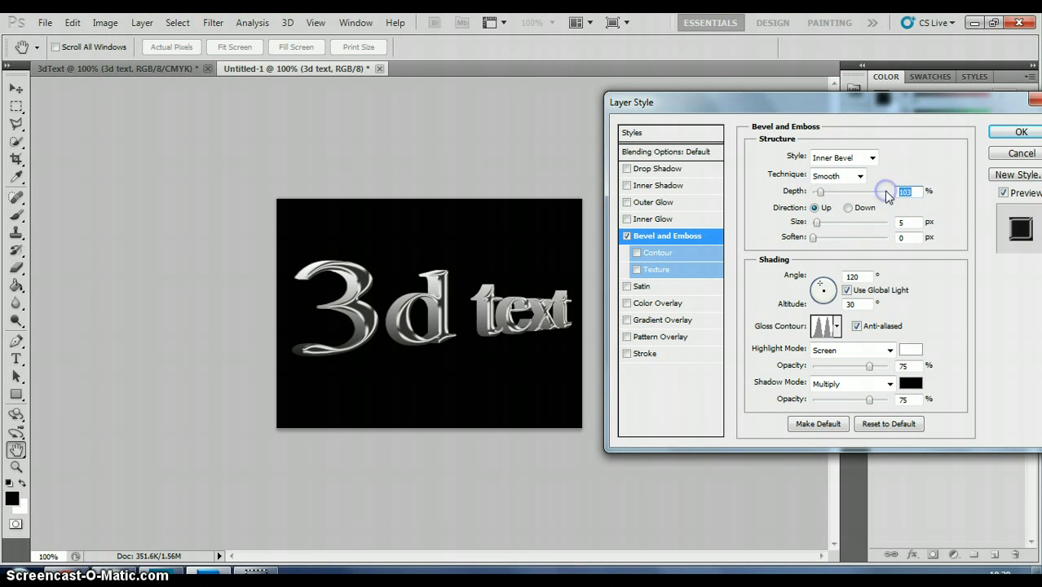
text(100)
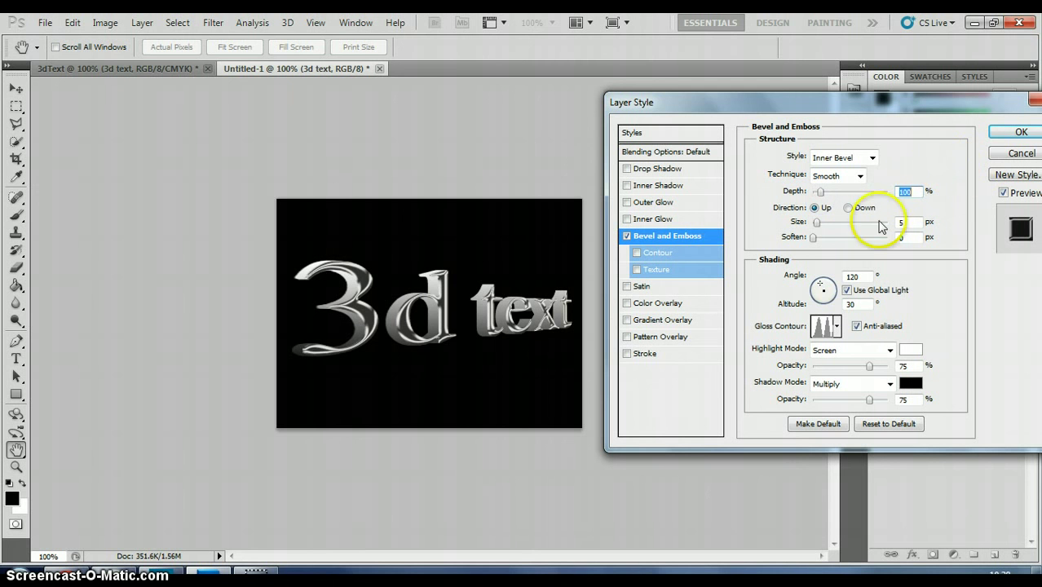
Set the bevel's Size to 9 px and Soften to about 2 px, and apply the layer style
click(816, 222)
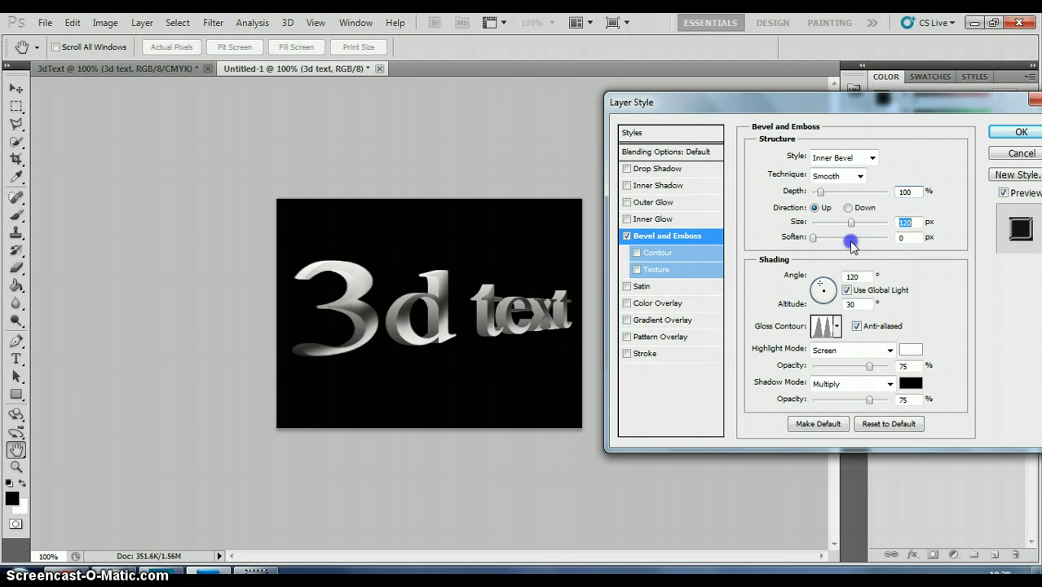
drag(850, 244, 812, 241)
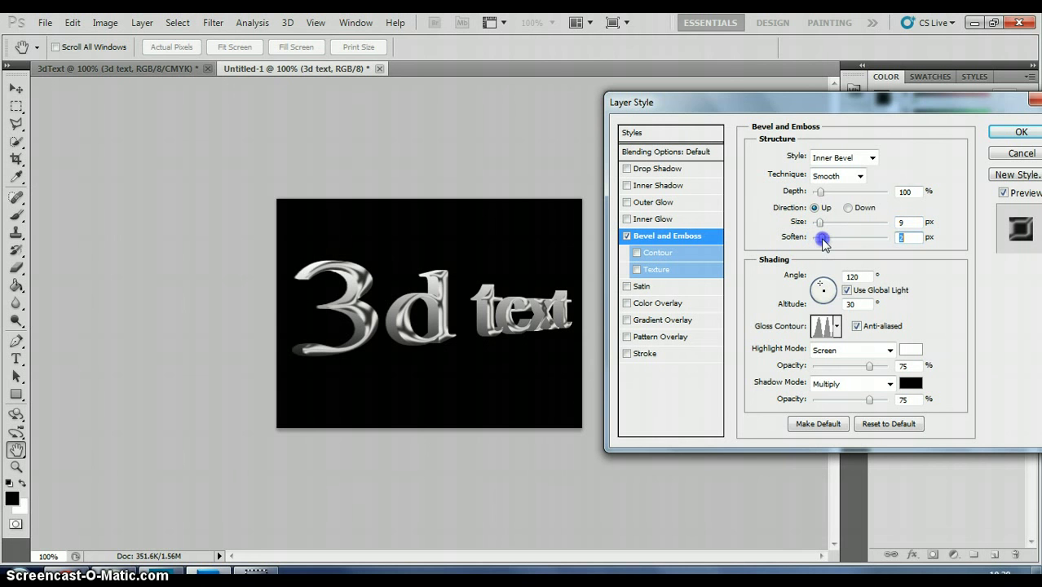
click(1011, 133)
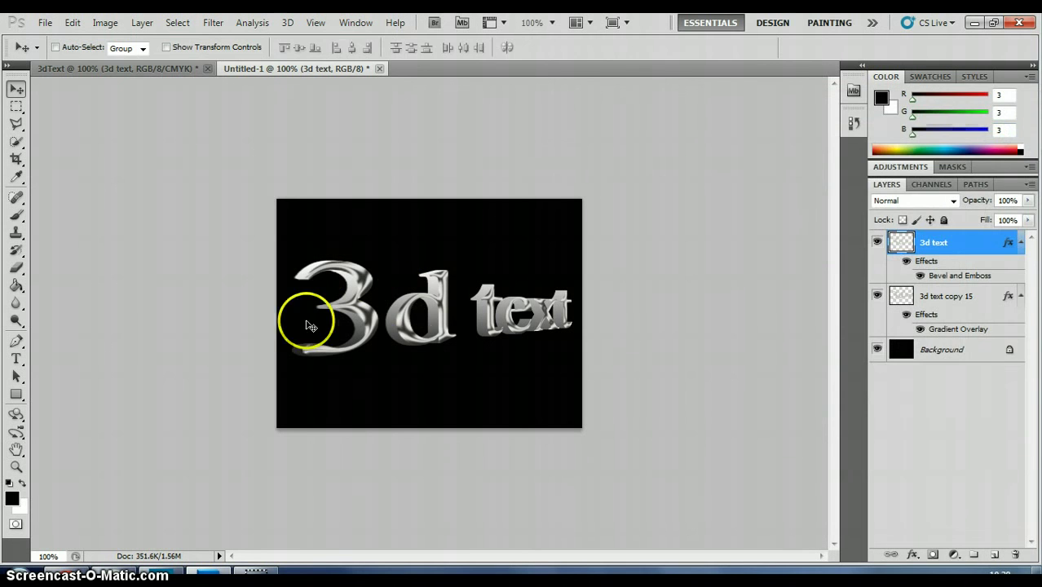